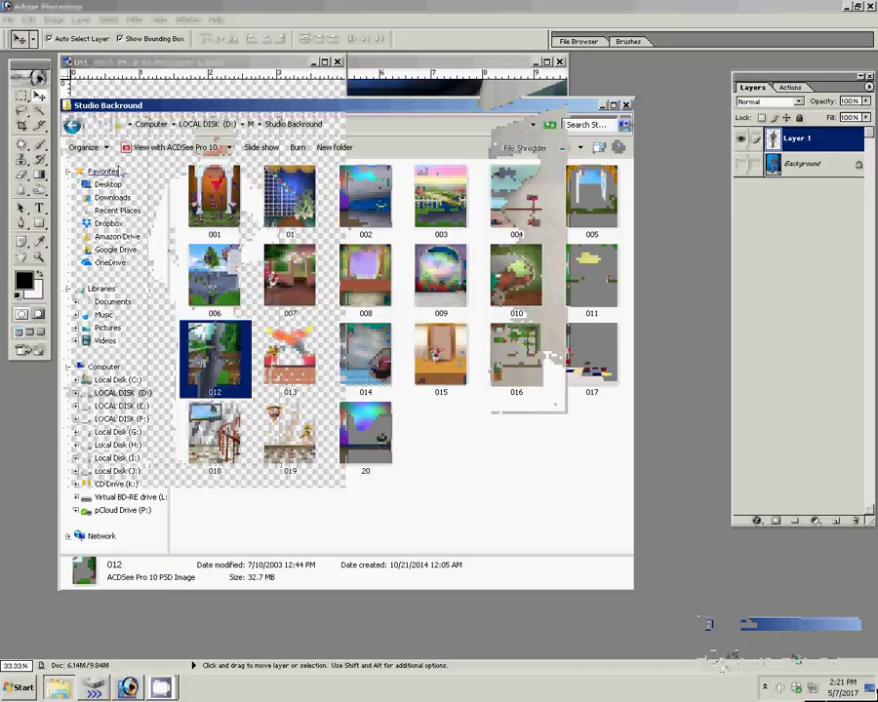
Browse up to folder M, into the Image folder, and open lake-768.jpg in Photoshop
{"action": "key", "text": "BackSpace"}
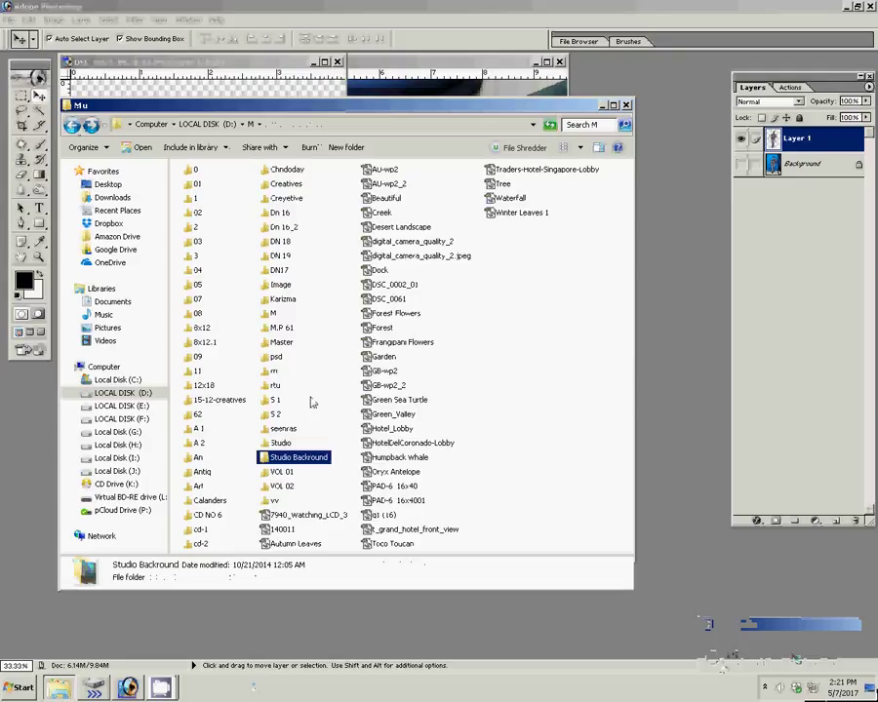
{"action": "left_click", "coordinate": [271, 313]}
{"action": "left_click", "coordinate": [281, 284]}
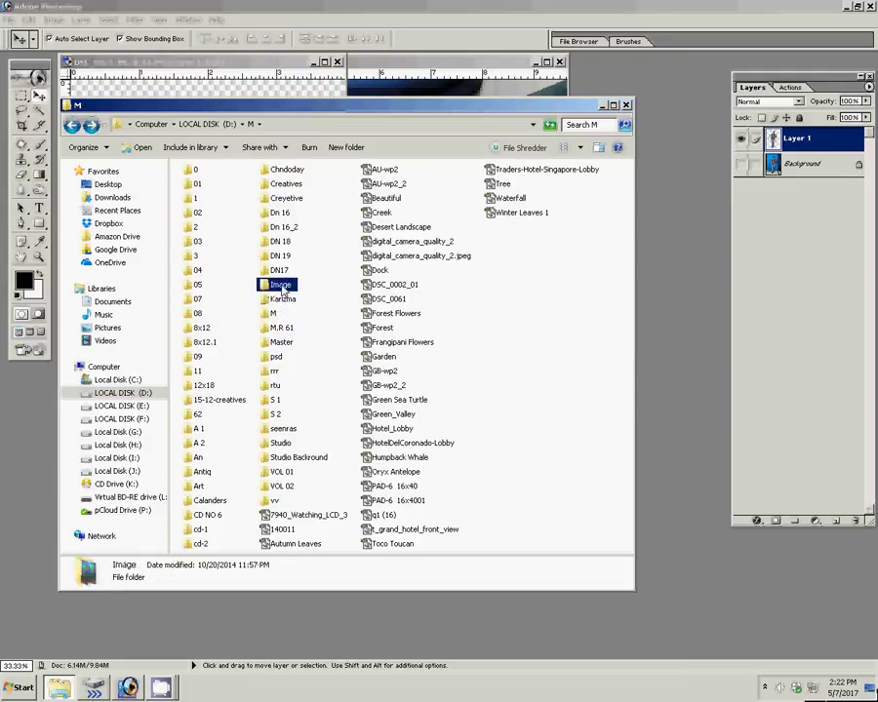
{"action": "double_click", "coordinate": [281, 285]}
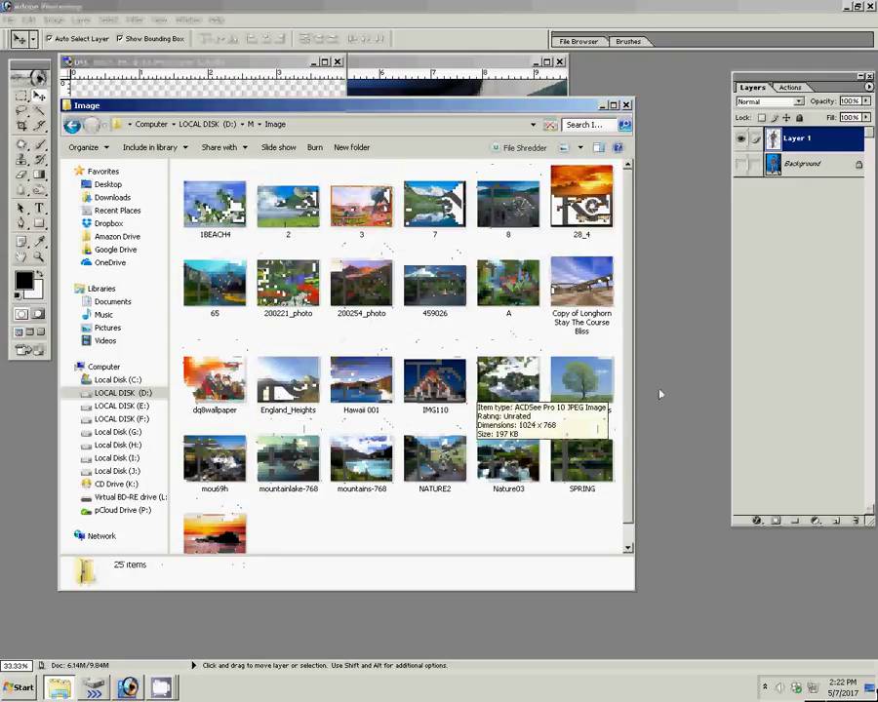
{"action": "left_click", "coordinate": [507, 382]}
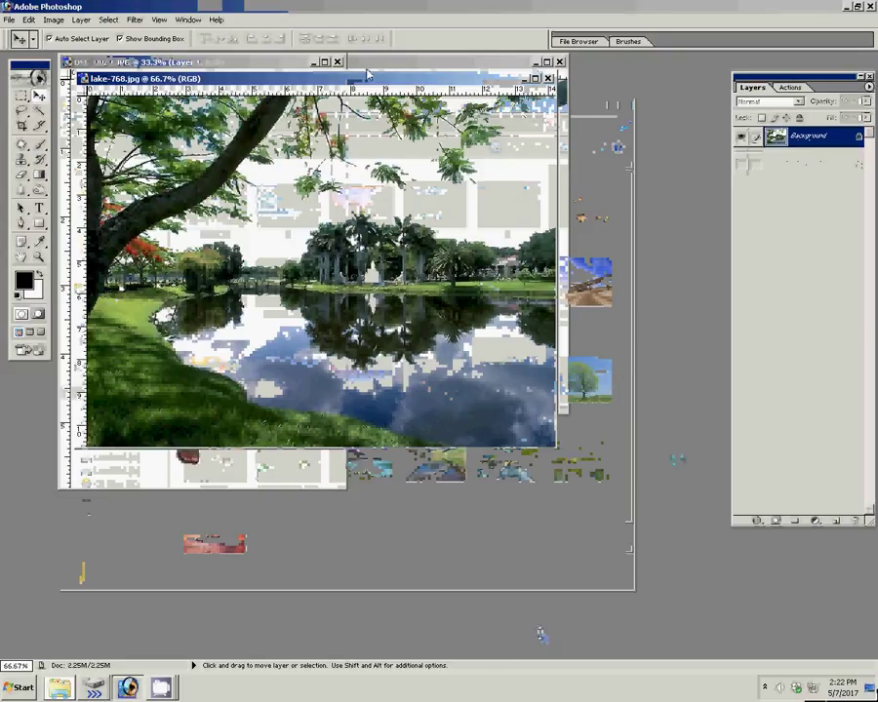
Resize the lake photo to 6 × 4 inches at 300 pixels/inch in Image Size
{"action": "right_click", "coordinate": [353, 79]}
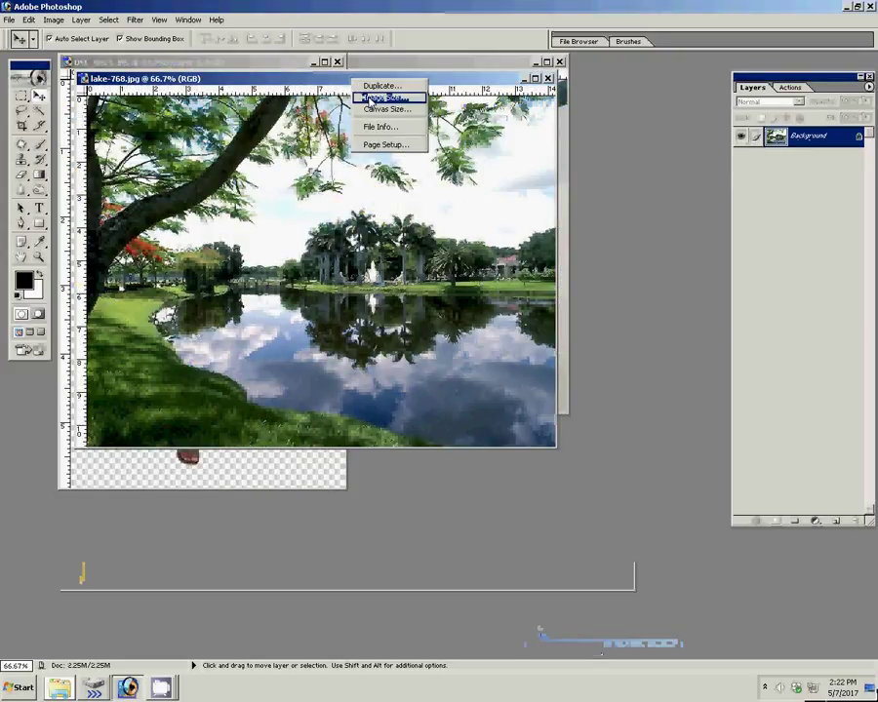
{"action": "left_click", "coordinate": [383, 98]}
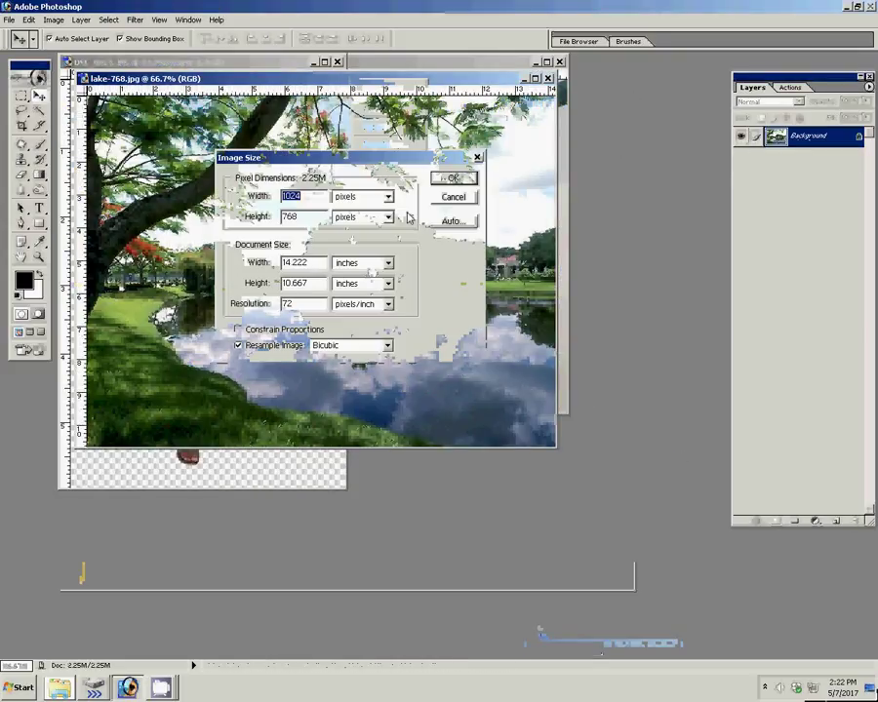
{"action": "double_click", "coordinate": [312, 263]}
{"action": "type", "text": "6"}
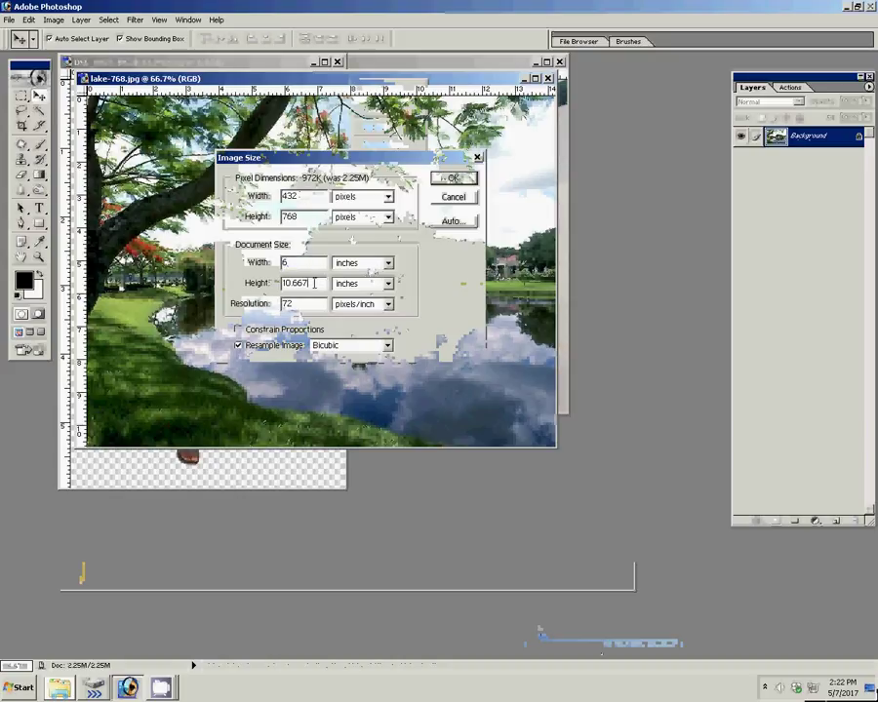
{"action": "double_click", "coordinate": [314, 283]}
{"action": "type", "text": "4"}
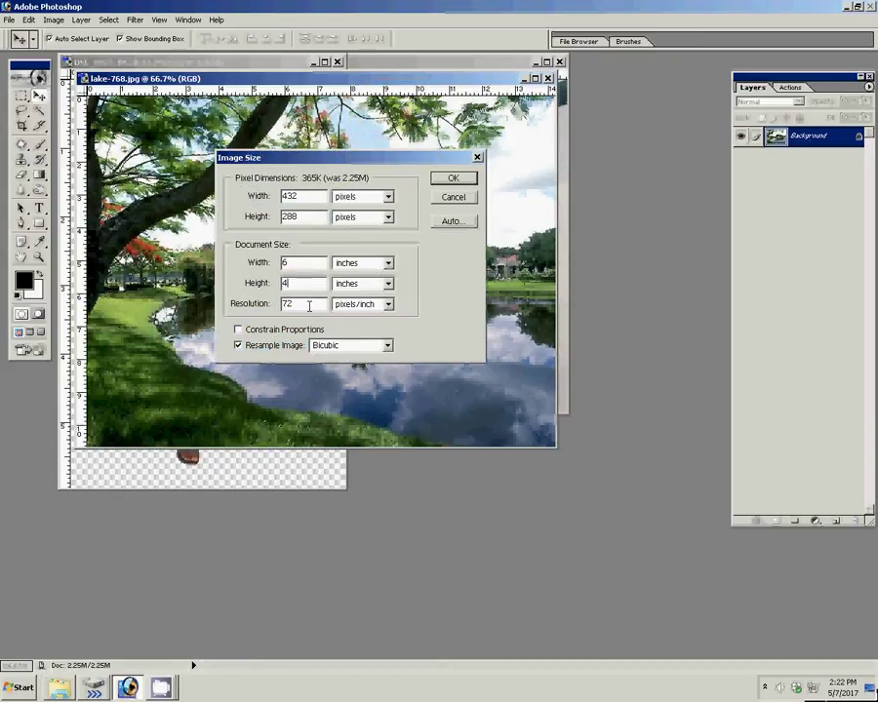
{"action": "double_click", "coordinate": [305, 304]}
{"action": "type", "text": "30"}
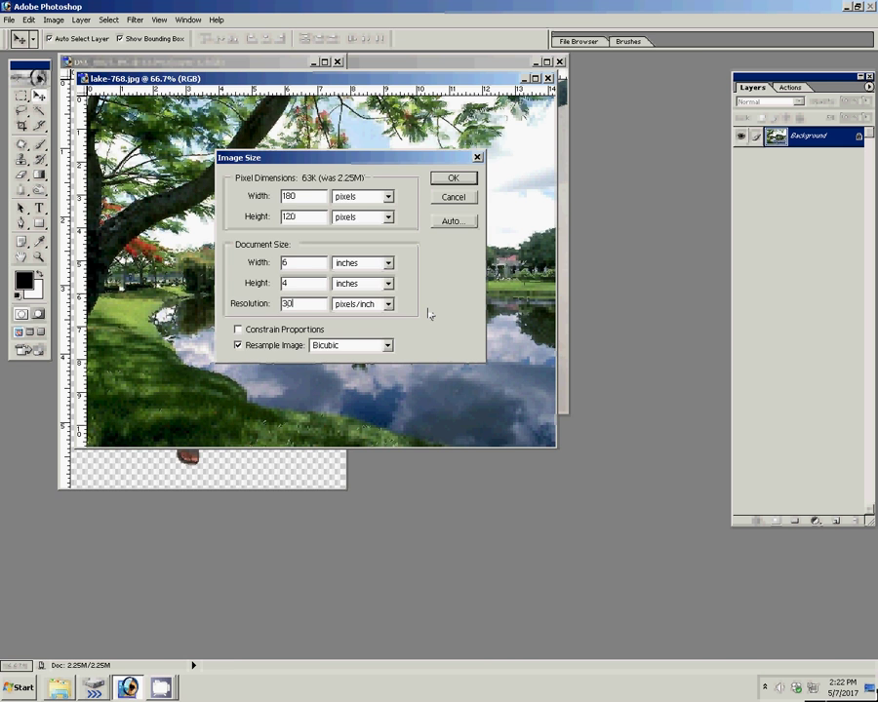
{"action": "key", "text": "Return"}
Zoom out to see the whole photo and show the Actions panel
{"action": "key", "text": "z"}
{"action": "left_click", "coordinate": [422, 252]}
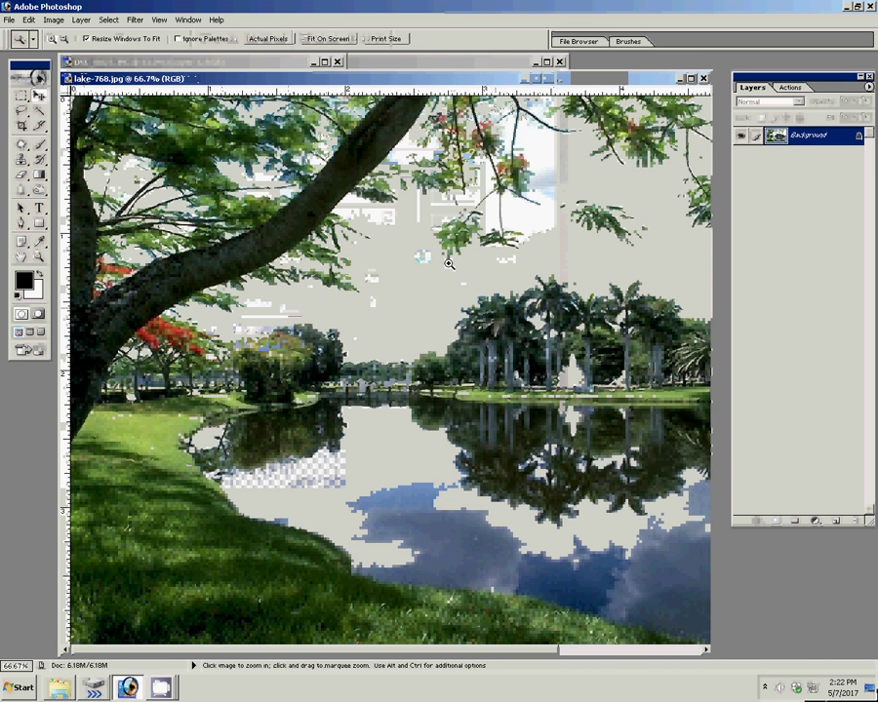
{"action": "right_click", "coordinate": [456, 279]}
{"action": "left_click", "coordinate": [477, 334]}
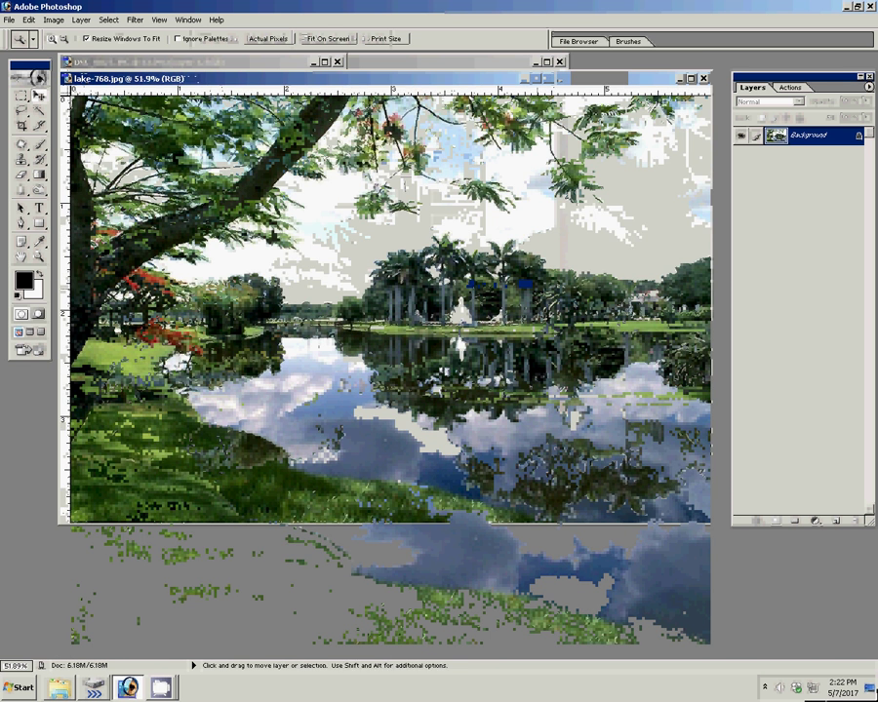
{"action": "left_click", "coordinate": [789, 88]}
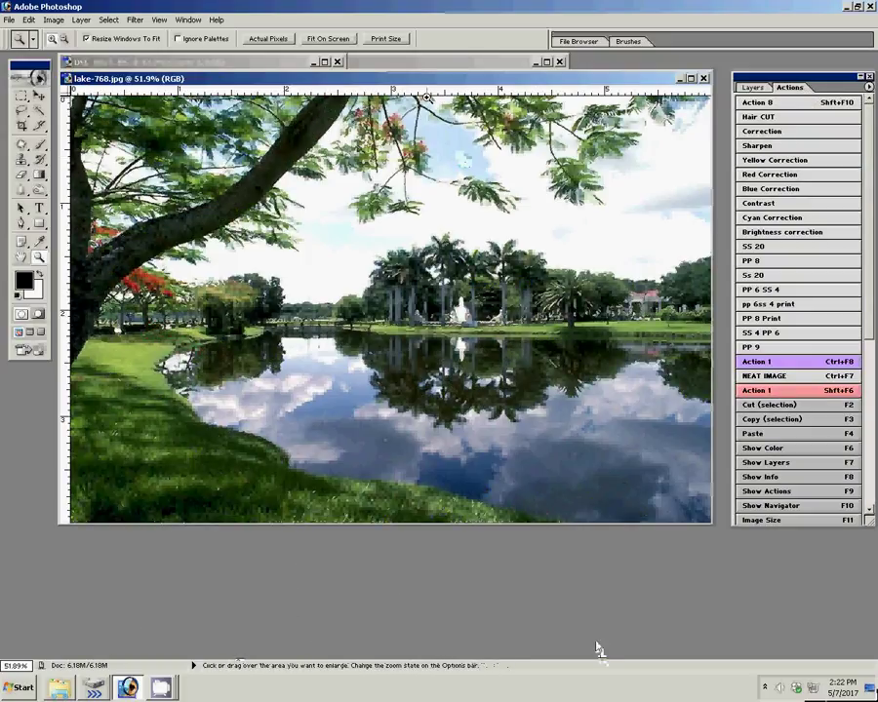
Drag the boy from DSC_0027 into lake-768, scale to about 68%, tilt slightly, and place left
{"action": "key", "text": "ctrl+Tab"}
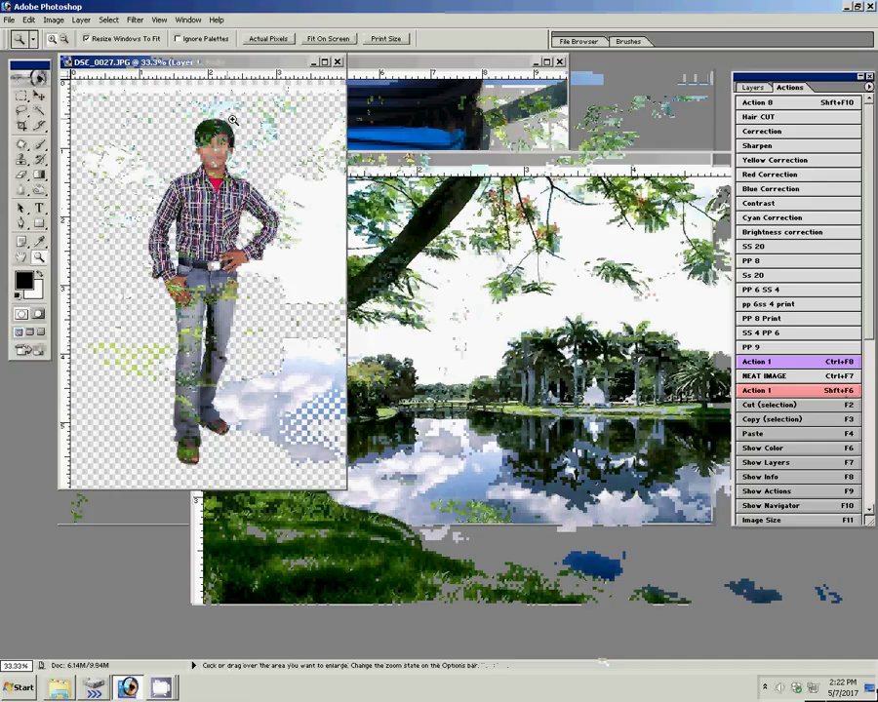
{"action": "key", "text": "v"}
{"action": "mouse_move", "coordinate": [233, 120]}
{"action": "left_mouse_down"}
{"action": "mouse_move", "coordinate": [429, 183]}
{"action": "mouse_move", "coordinate": [485, 232]}
{"action": "mouse_move", "coordinate": [358, 242]}
{"action": "left_mouse_up"}
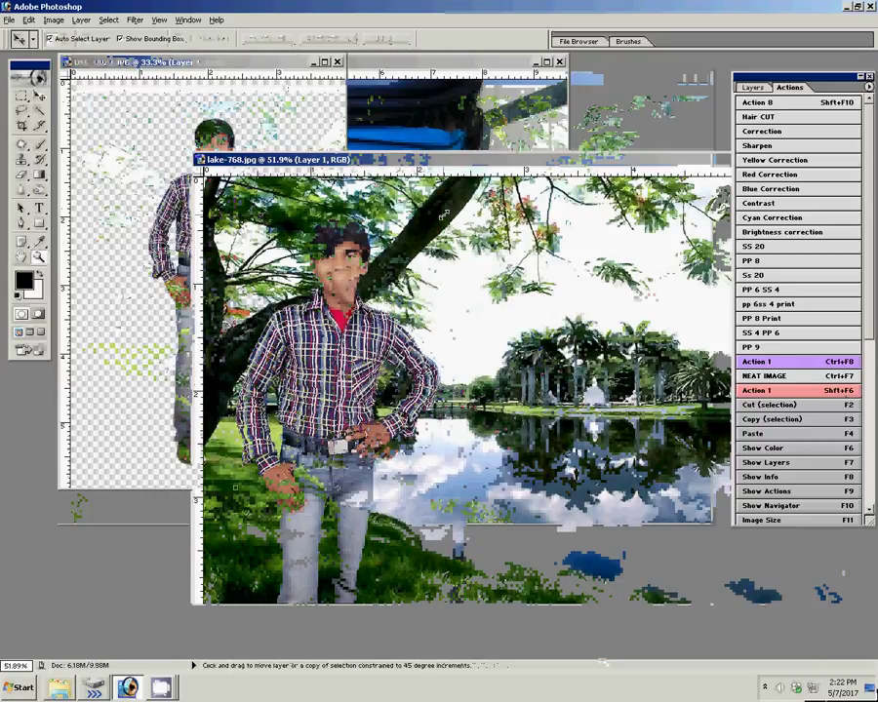
{"action": "key", "text": "ctrl+t"}
{"action": "mouse_move", "coordinate": [443, 212]}
{"action": "left_mouse_down"}
{"action": "mouse_move", "coordinate": [399, 322]}
{"action": "mouse_move", "coordinate": [419, 318]}
{"action": "left_mouse_up"}
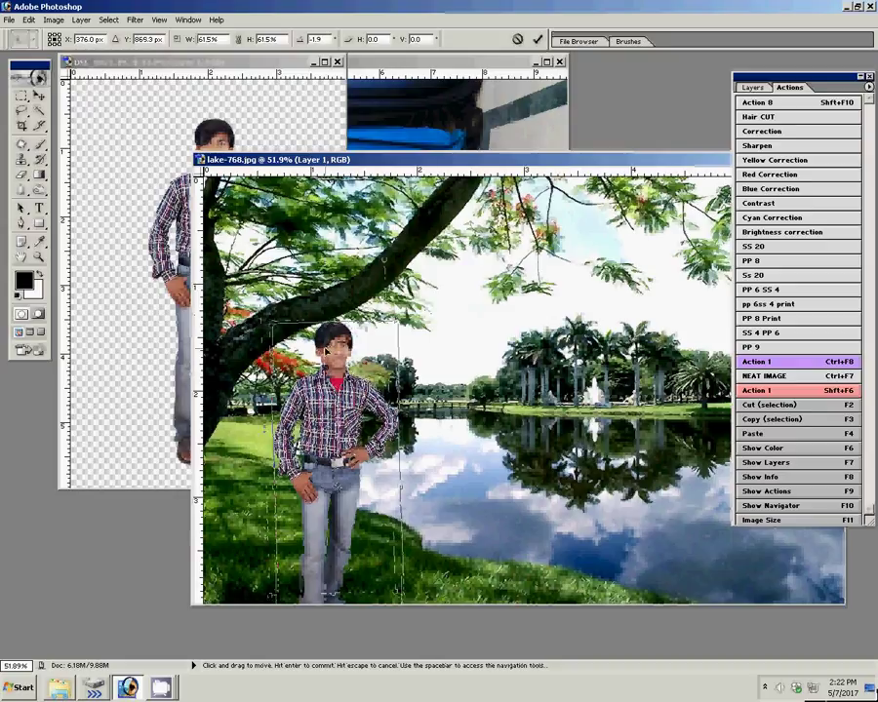
{"action": "left_click_drag", "start_coordinate": [341, 410], "coordinate": [327, 305]}
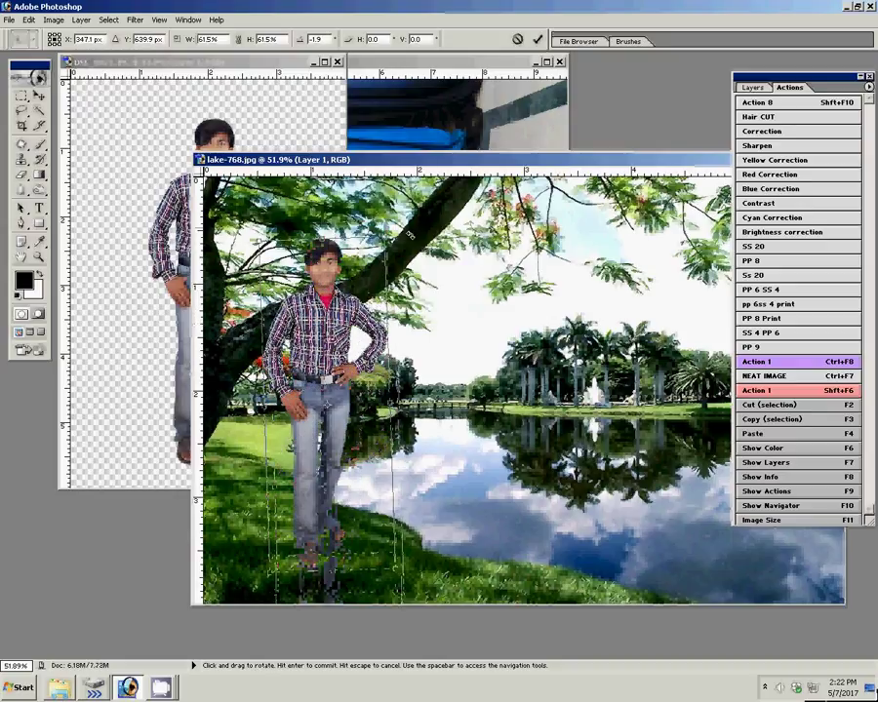
{"action": "left_click_drag", "start_coordinate": [395, 252], "coordinate": [412, 223]}
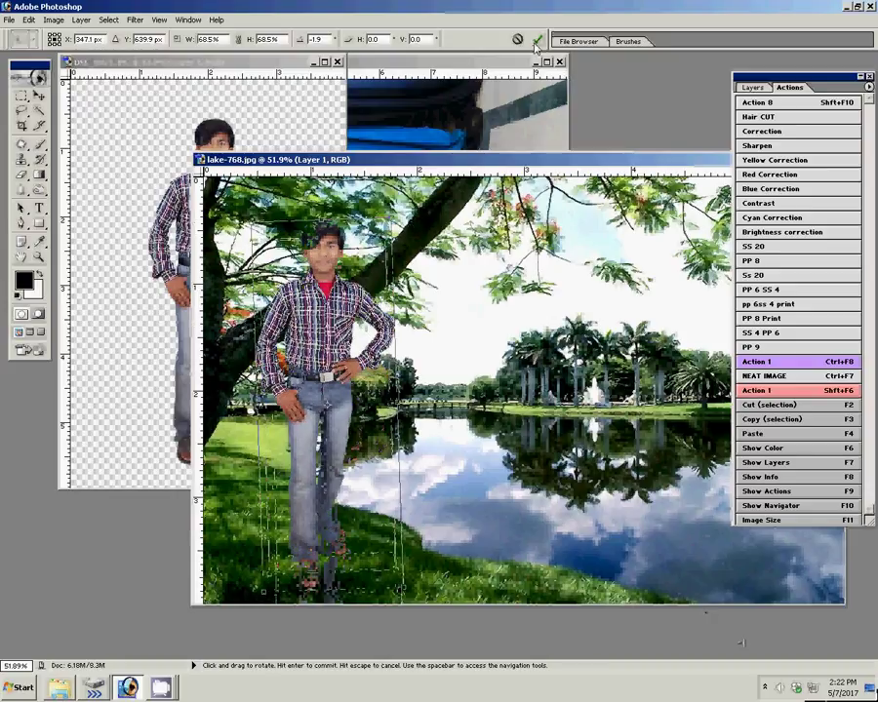
{"action": "key", "text": "Return"}
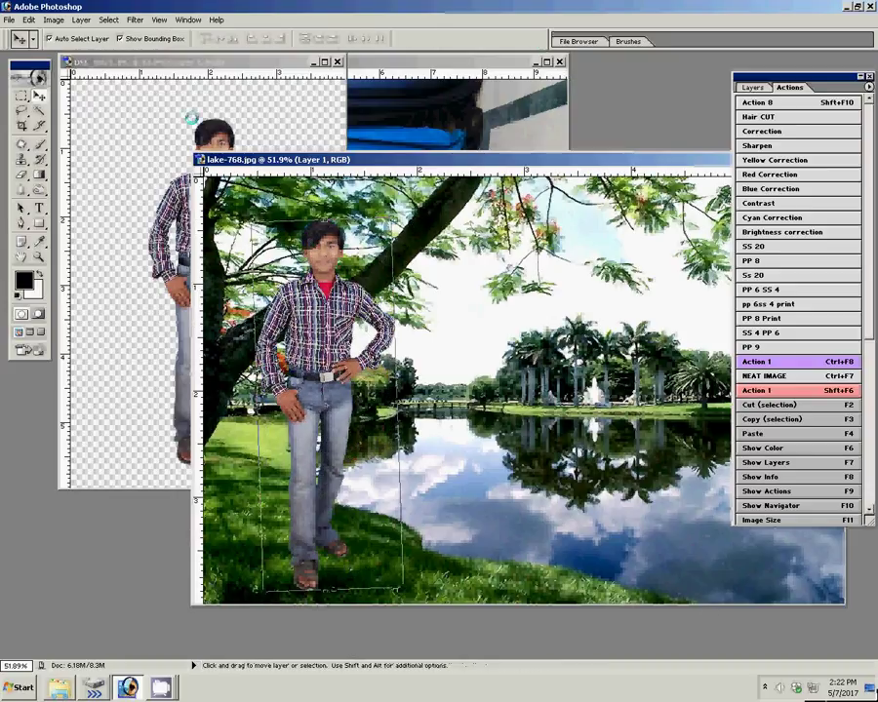
{"action": "left_click", "coordinate": [134, 83]}
Copy the boy's upper body from DSC_0027 and paste it into the lake photo
{"action": "key", "text": "m"}
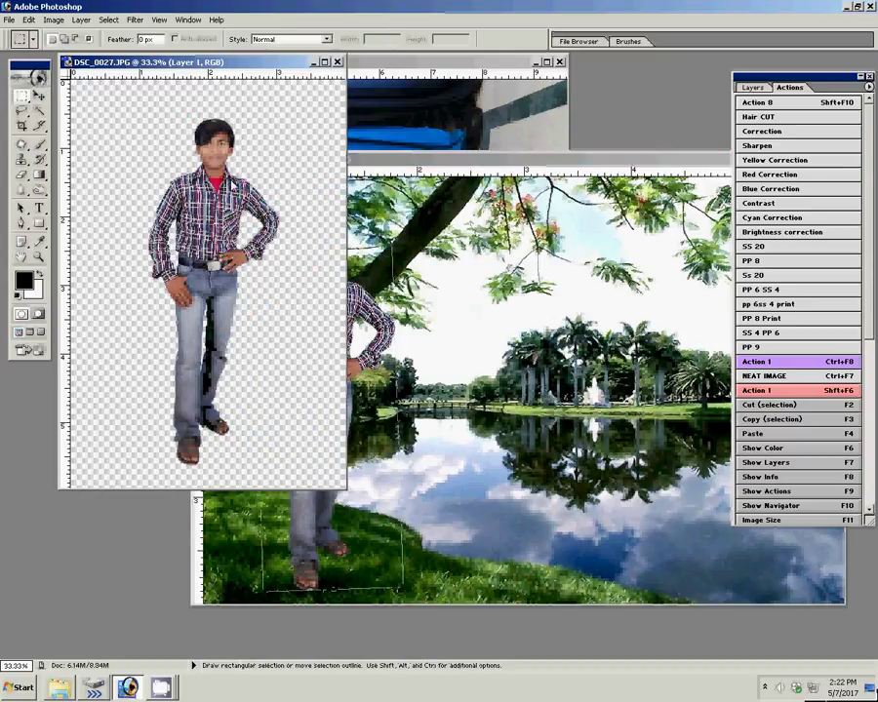
{"action": "left_click_drag", "start_coordinate": [226, 195], "coordinate": [286, 236]}
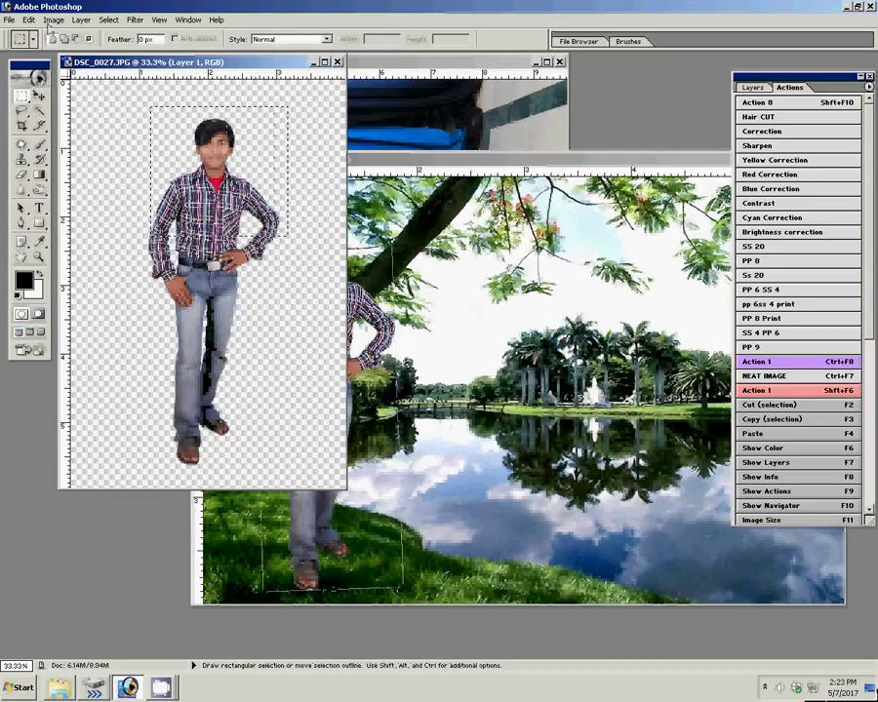
{"action": "left_click", "coordinate": [30, 20]}
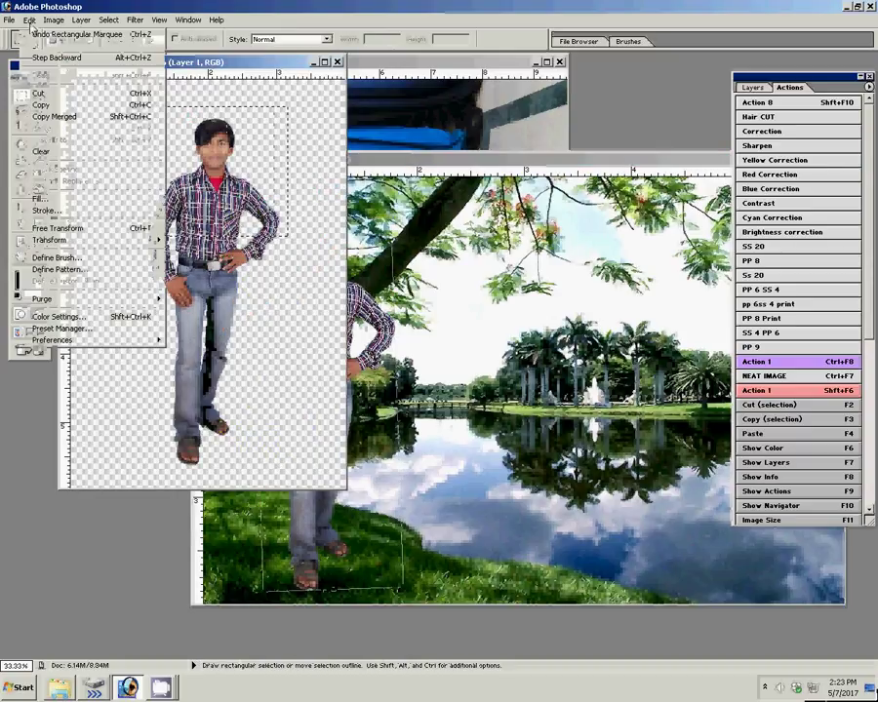
{"action": "left_click", "coordinate": [55, 106]}
{"action": "left_click", "coordinate": [555, 309]}
{"action": "left_click_drag", "start_coordinate": [283, 158], "coordinate": [192, 149]}
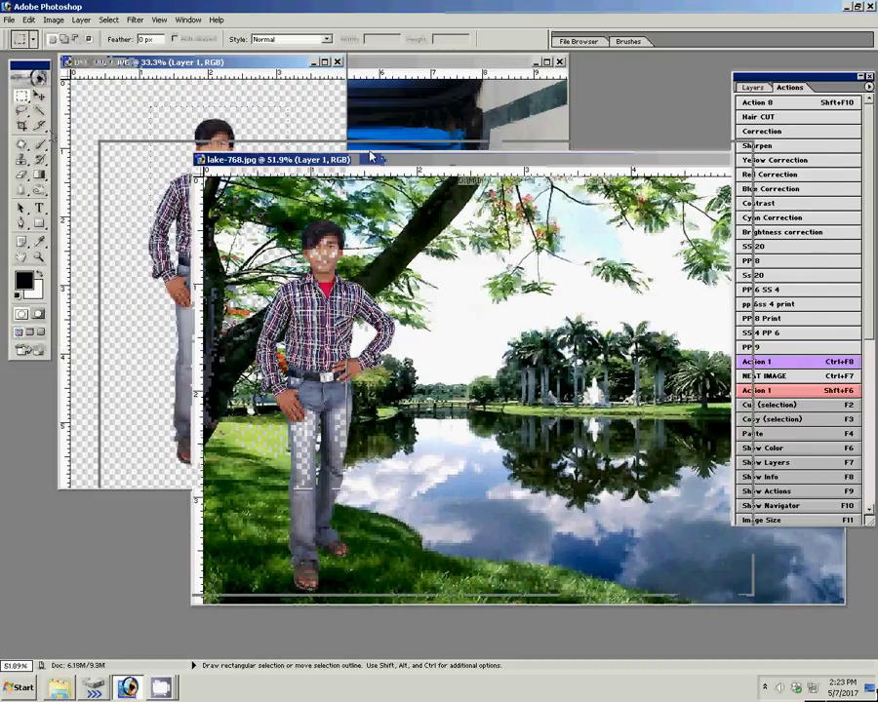
{"action": "left_click", "coordinate": [31, 19]}
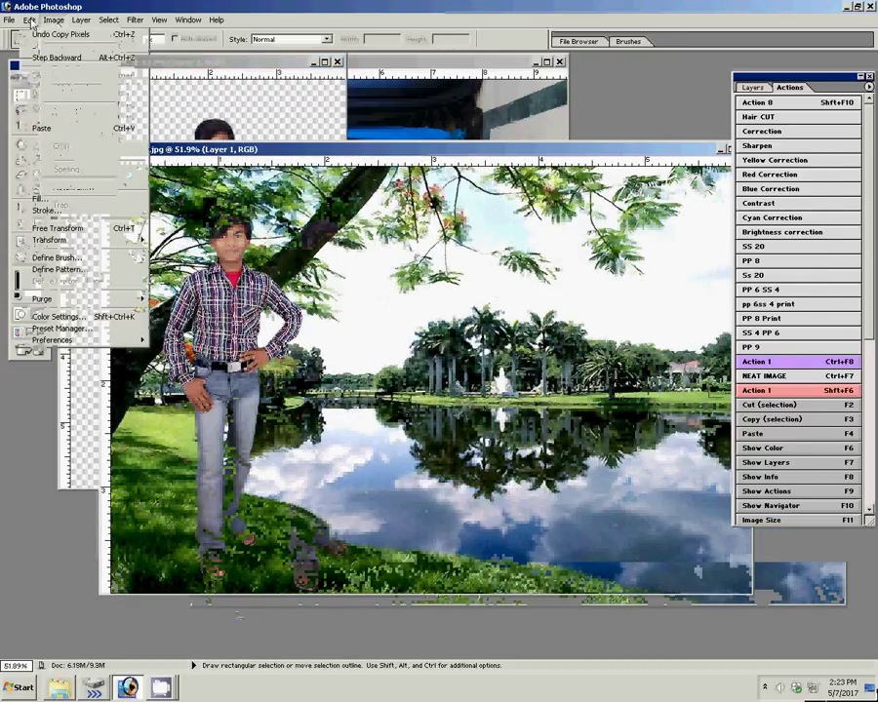
{"action": "left_click", "coordinate": [41, 128]}
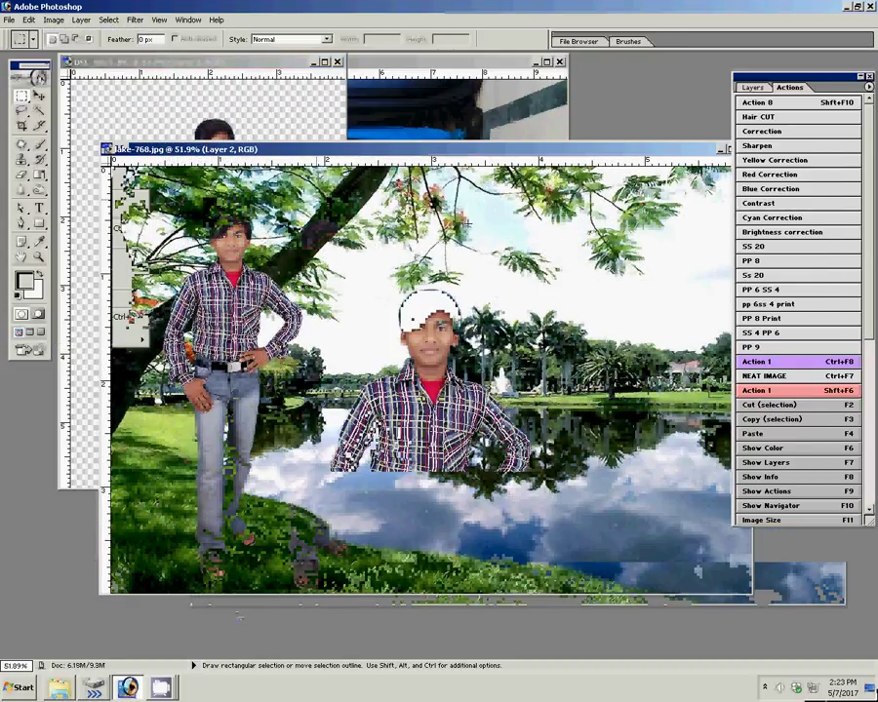
Move the half-body copy above the water, erase its shirt bottom, and lower it slightly
{"action": "key", "text": "v"}
{"action": "mouse_move", "coordinate": [435, 347]}
{"action": "left_mouse_down"}
{"action": "mouse_move", "coordinate": [641, 281]}
{"action": "mouse_move", "coordinate": [638, 289]}
{"action": "left_mouse_up"}
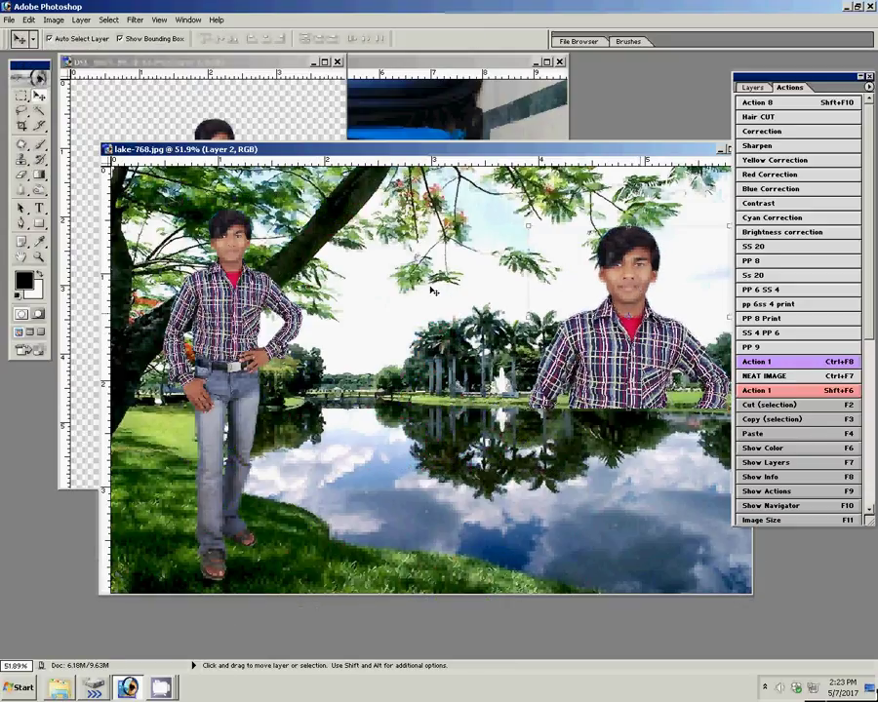
{"action": "key", "text": "e"}
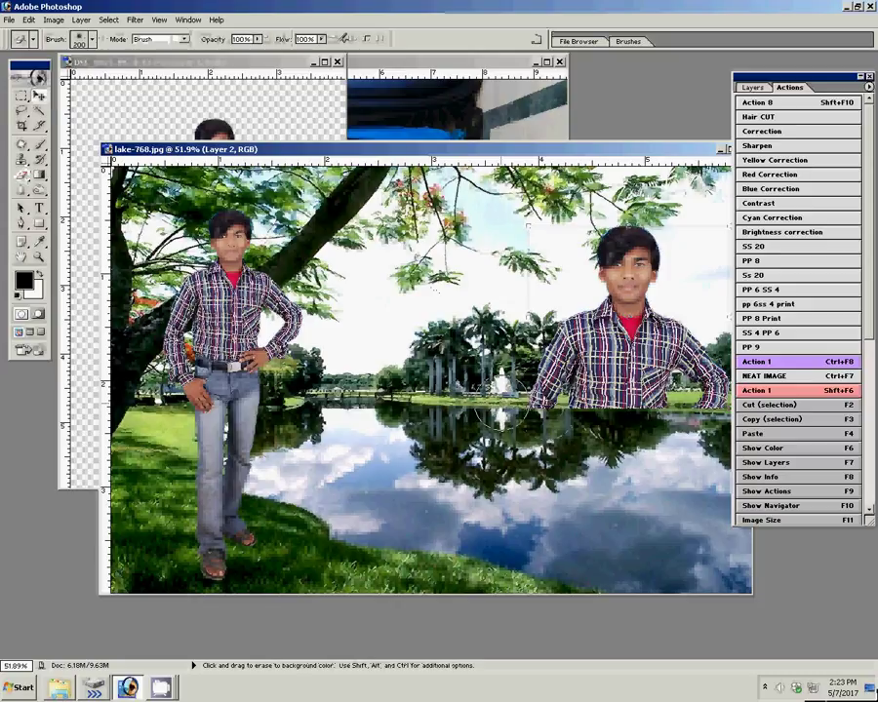
{"action": "left_click_drag", "start_coordinate": [498, 408], "coordinate": [726, 399]}
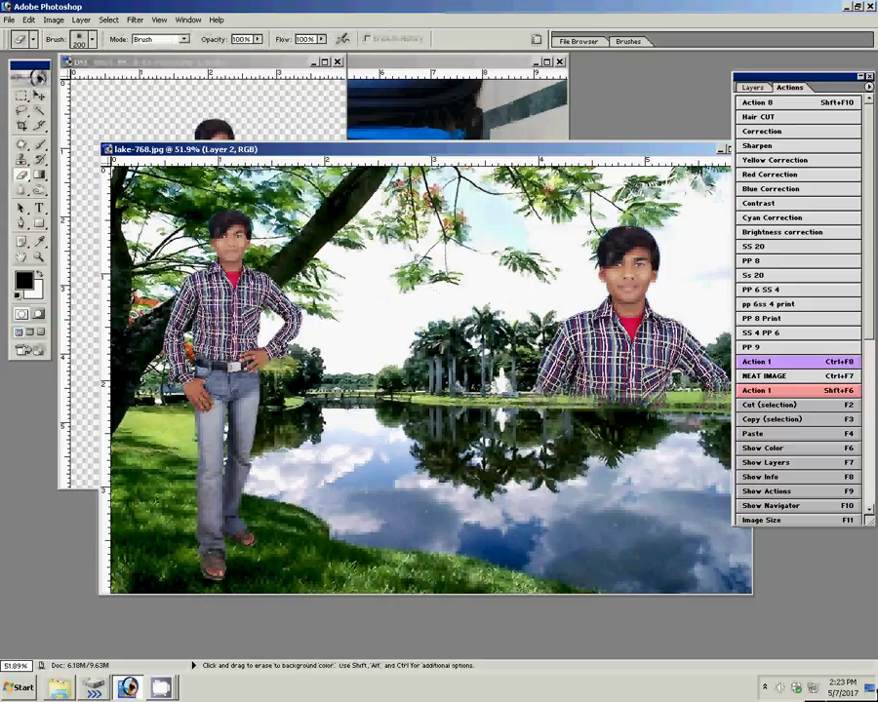
{"action": "key", "text": "v"}
{"action": "mouse_move", "coordinate": [616, 265]}
{"action": "left_mouse_down"}
{"action": "mouse_move", "coordinate": [618, 295]}
{"action": "mouse_move", "coordinate": [617, 275]}
{"action": "left_mouse_up"}
Duplicate the right-hand boy, rotate the copy 180°, and place it below the waterline
{"action": "key", "text": "ctrl+v"}
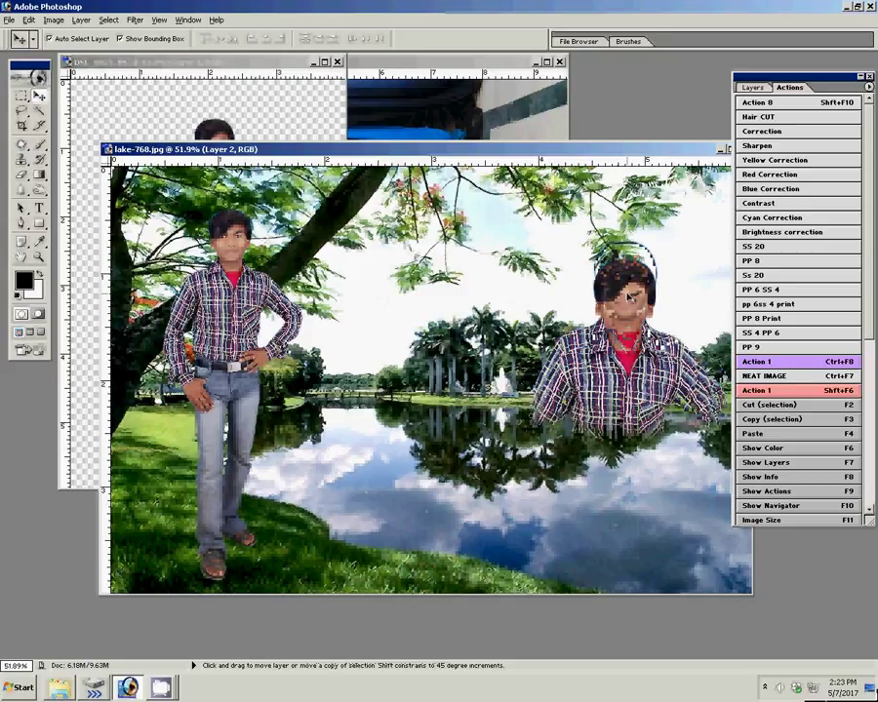
{"action": "key", "text": "ctrl+alt+t"}
{"action": "right_click", "coordinate": [620, 219]}
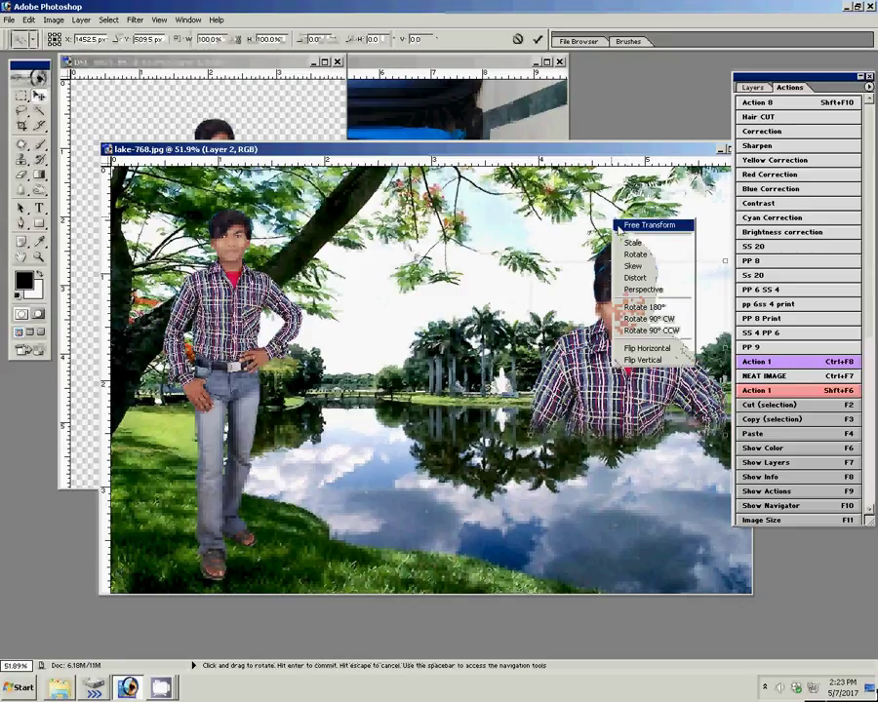
{"action": "left_click", "coordinate": [640, 251]}
{"action": "mouse_move", "coordinate": [527, 275]}
{"action": "left_mouse_down"}
{"action": "mouse_move", "coordinate": [524, 511]}
{"action": "mouse_move", "coordinate": [516, 500]}
{"action": "left_mouse_up"}
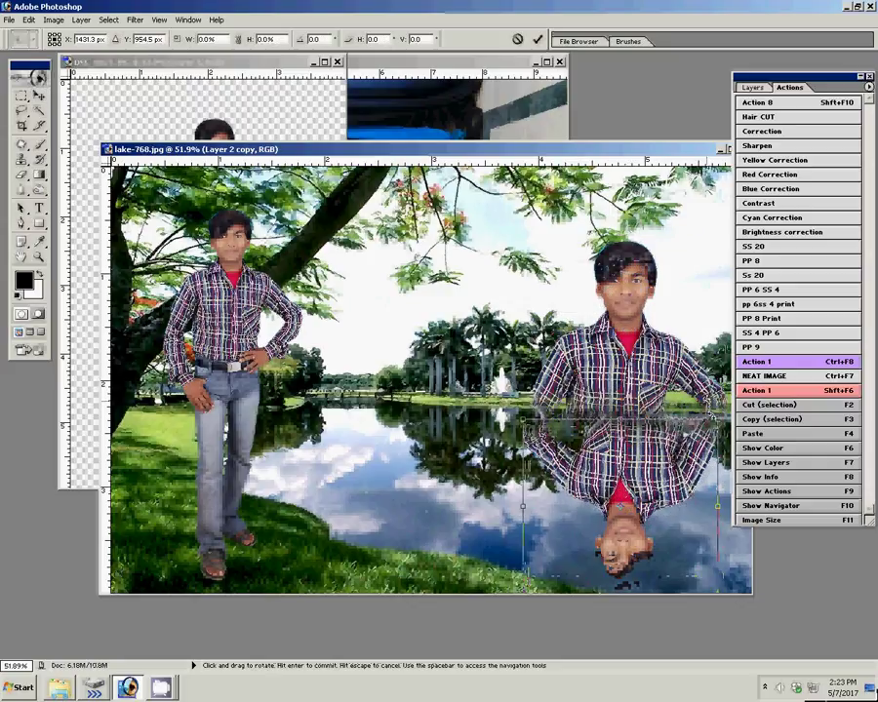
{"action": "left_click_drag", "start_coordinate": [524, 584], "coordinate": [527, 577]}
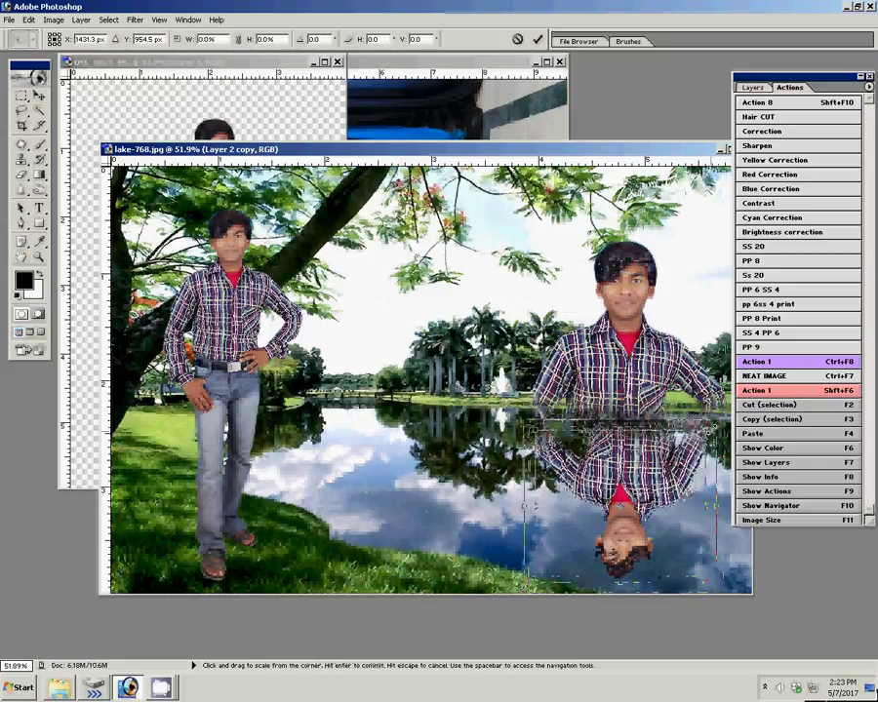
{"action": "key", "text": "Return"}
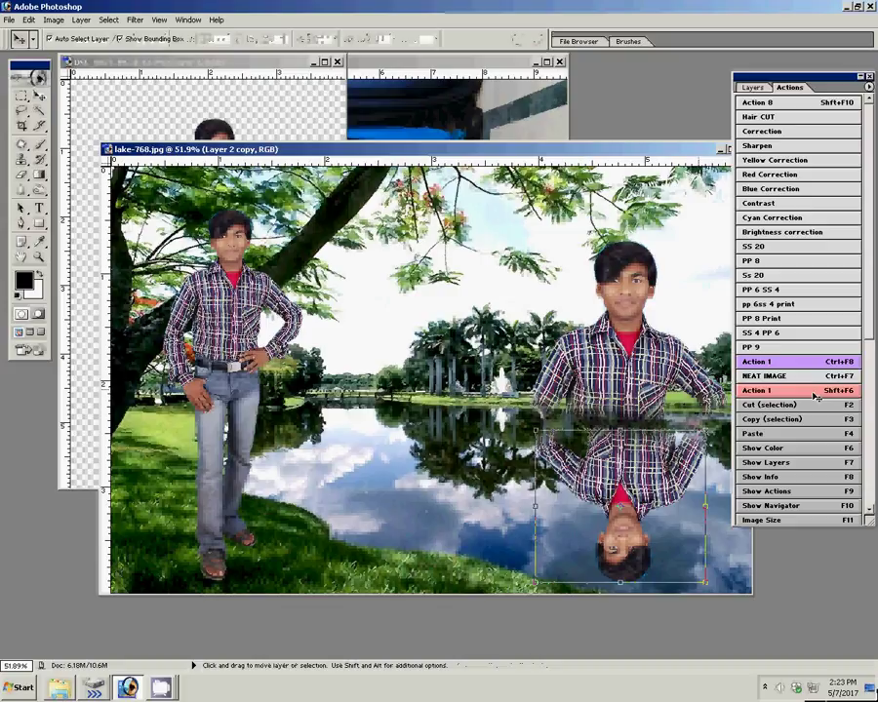
Set the reflection layer's opacity to 50%
{"action": "left_click", "coordinate": [752, 86]}
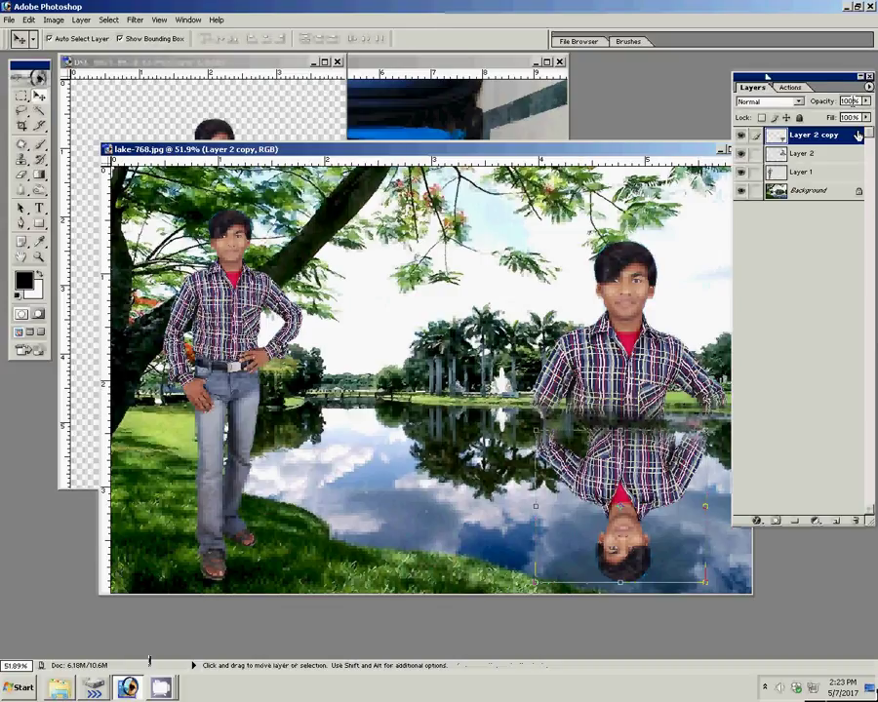
{"action": "left_click_drag", "start_coordinate": [824, 102], "coordinate": [834, 107]}
{"action": "type", "text": "50"}
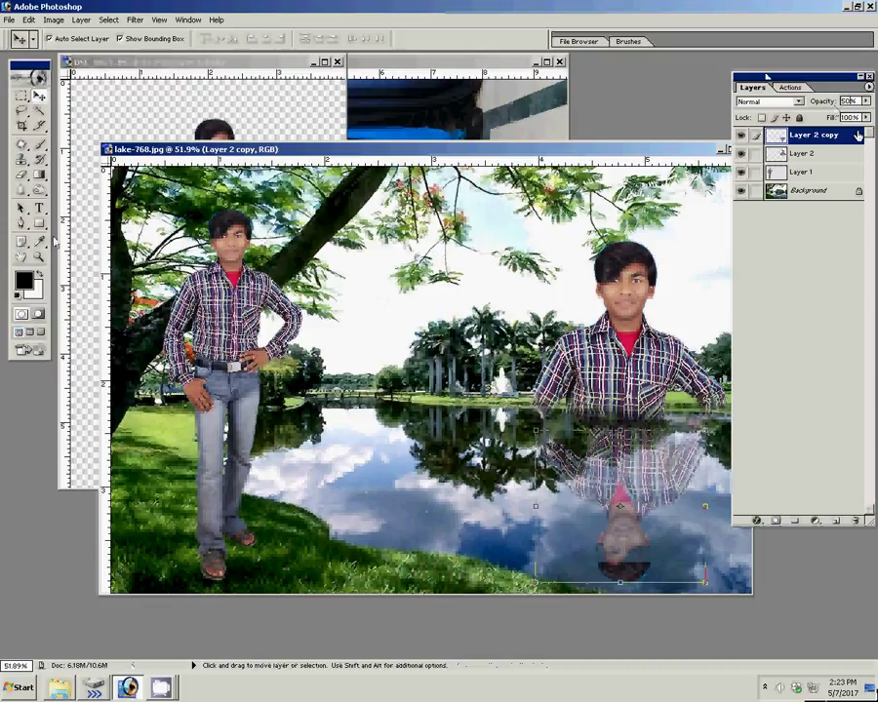
{"action": "type", "text": "u"}
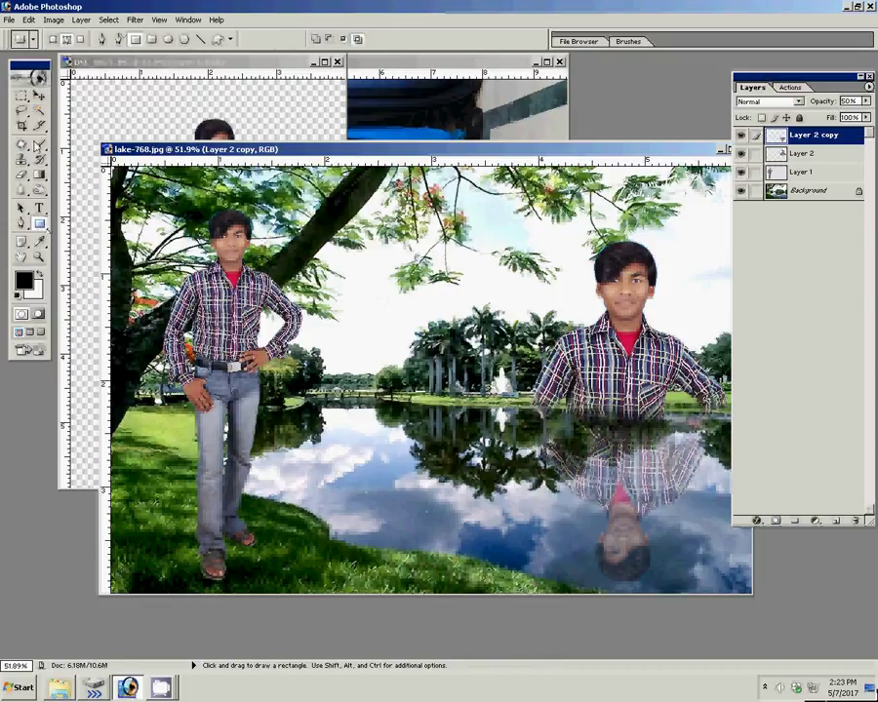
Select the Custom Shape tool with the heart shape
{"action": "left_click", "coordinate": [39, 223]}
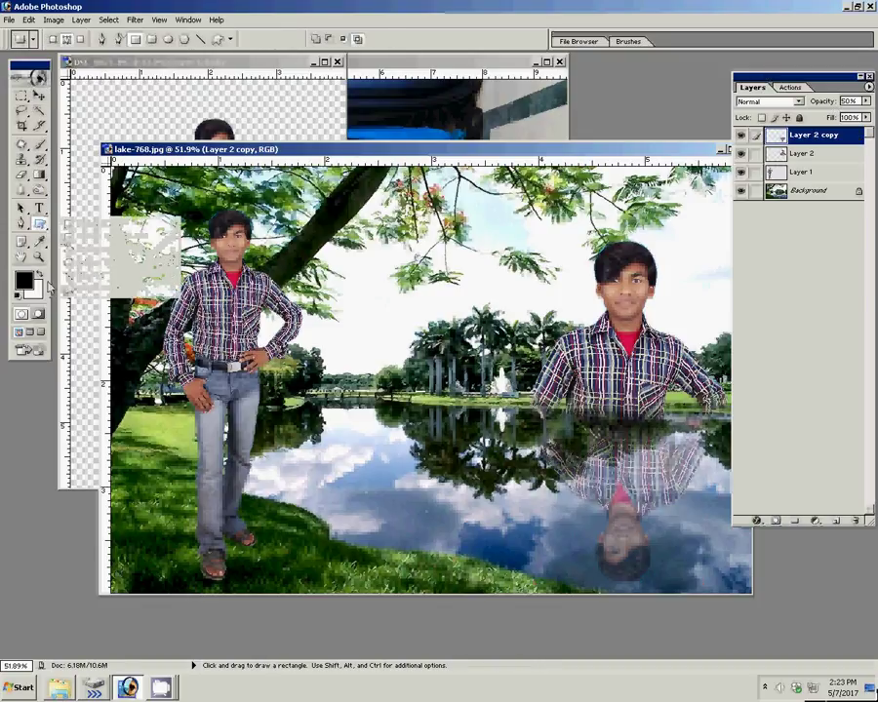
{"action": "left_click", "coordinate": [105, 287]}
{"action": "left_click", "coordinate": [288, 39]}
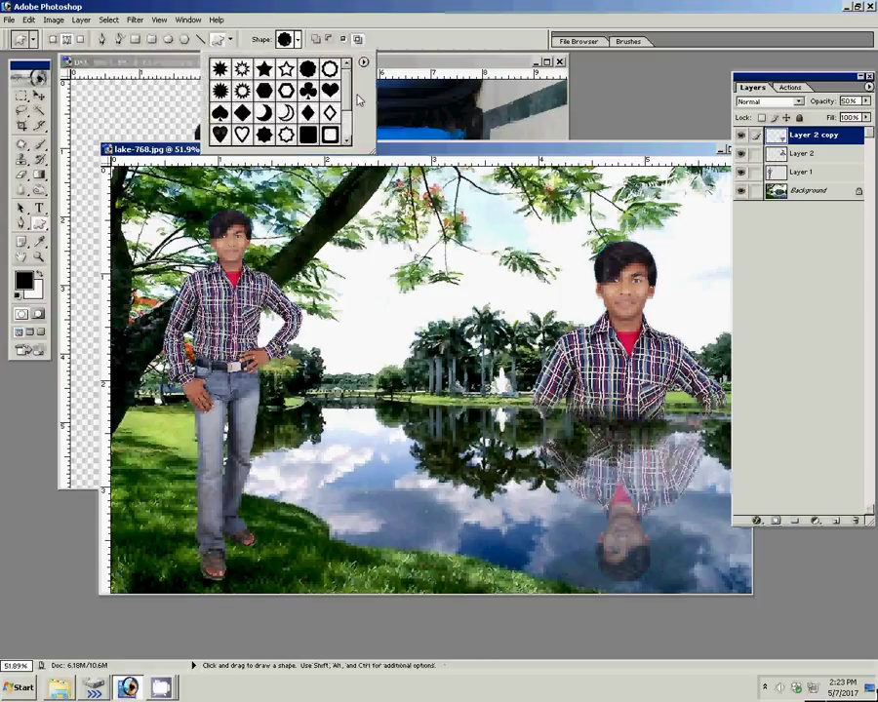
{"action": "left_click", "coordinate": [217, 134]}
{"action": "key", "text": "Return"}
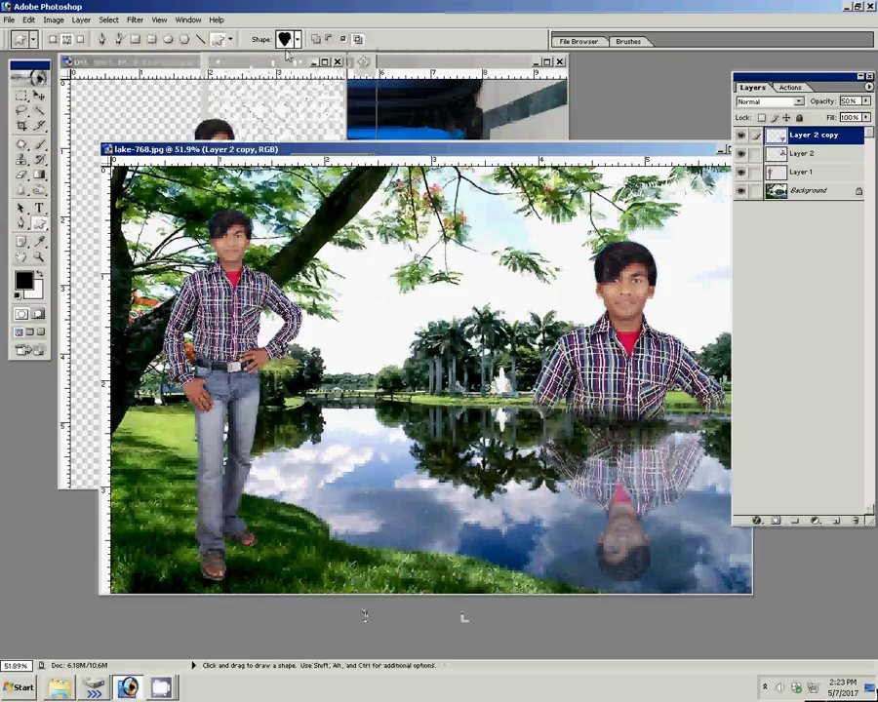
Draw a shape-layer heart with the orange gradient style between the two boys
{"action": "left_click", "coordinate": [53, 39]}
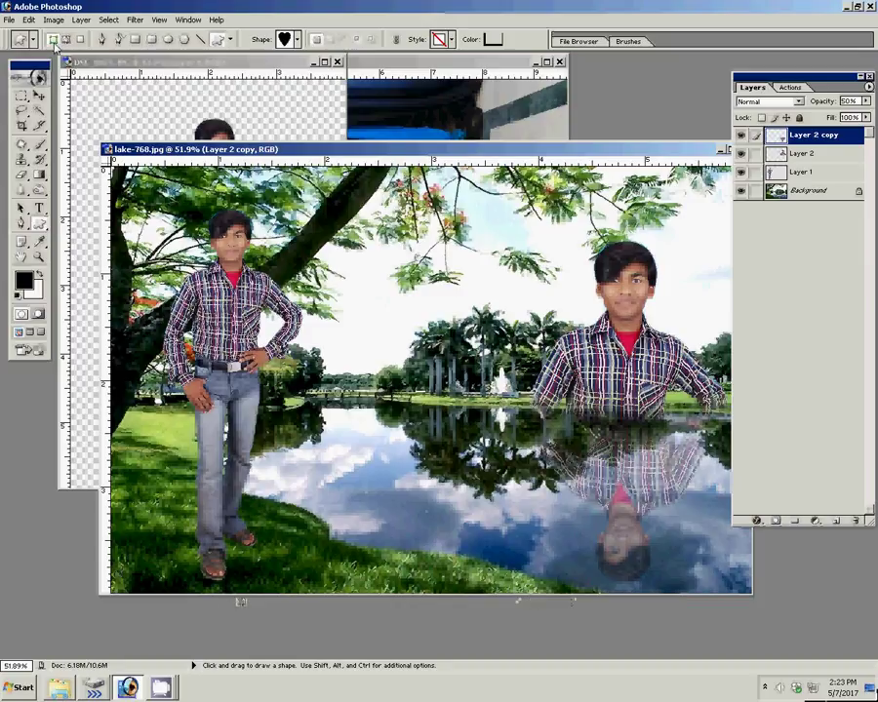
{"action": "left_click", "coordinate": [451, 39]}
{"action": "left_click", "coordinate": [396, 91]}
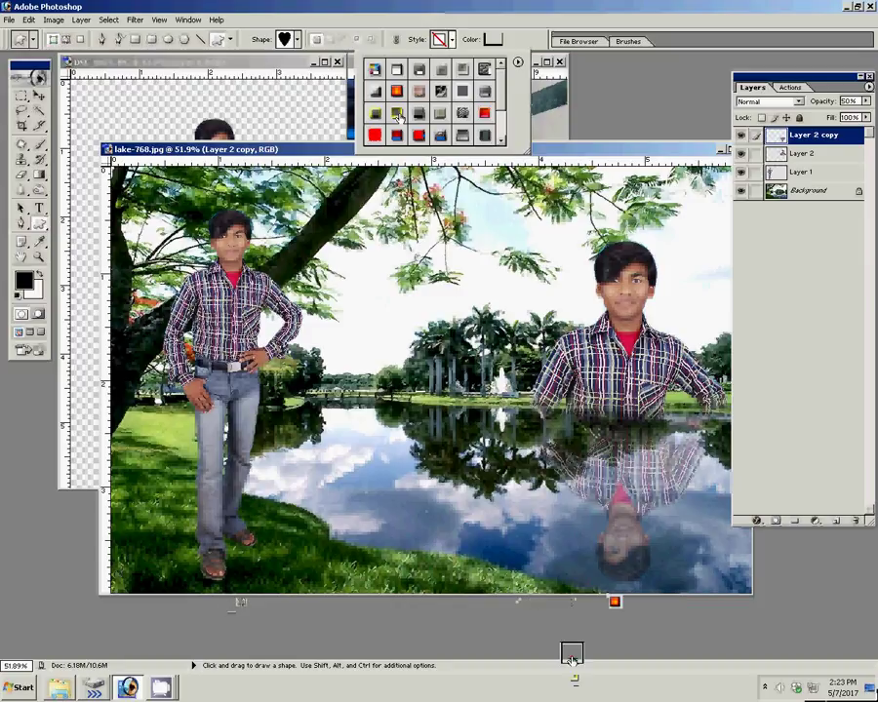
{"action": "left_click", "coordinate": [377, 298]}
{"action": "left_click_drag", "start_coordinate": [347, 229], "coordinate": [478, 371]}
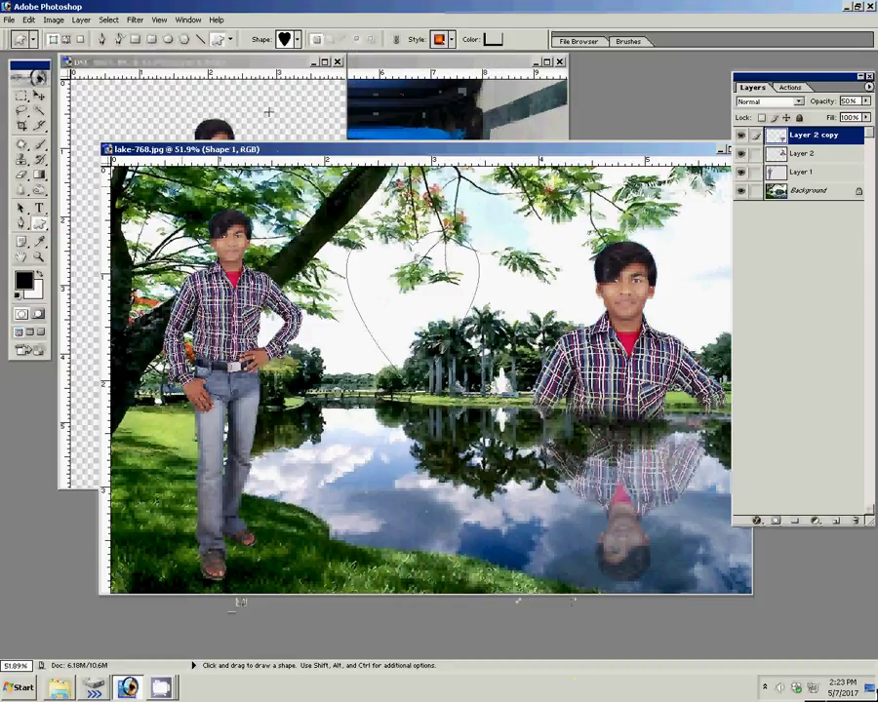
{"action": "key", "text": "v"}
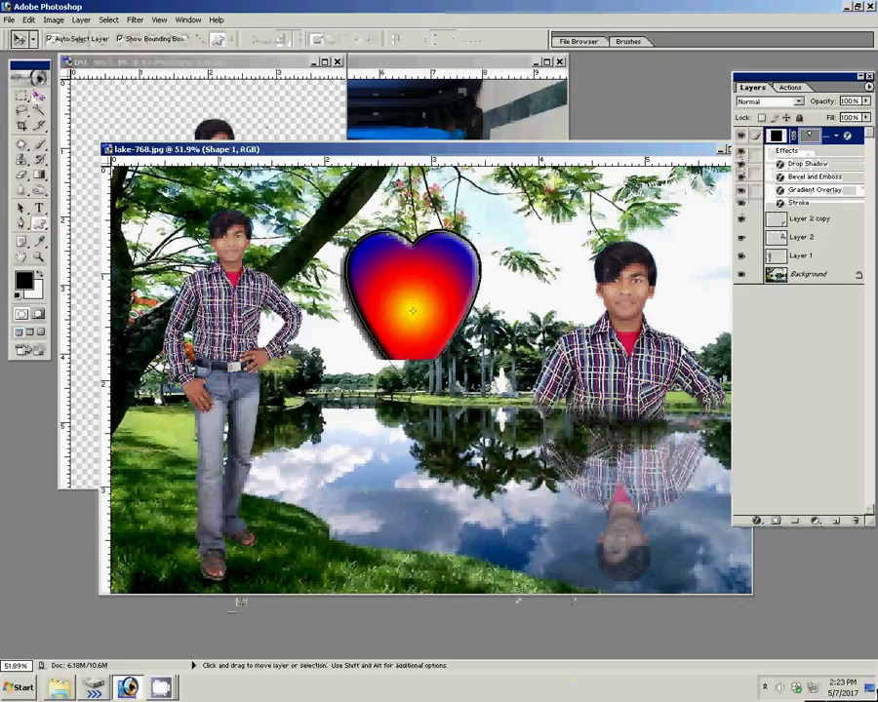
{"action": "left_click", "coordinate": [624, 303]}
Open and cancel Layer 2's Layer Style dialog twice, then open the Layer menu
{"action": "left_click", "coordinate": [822, 242]}
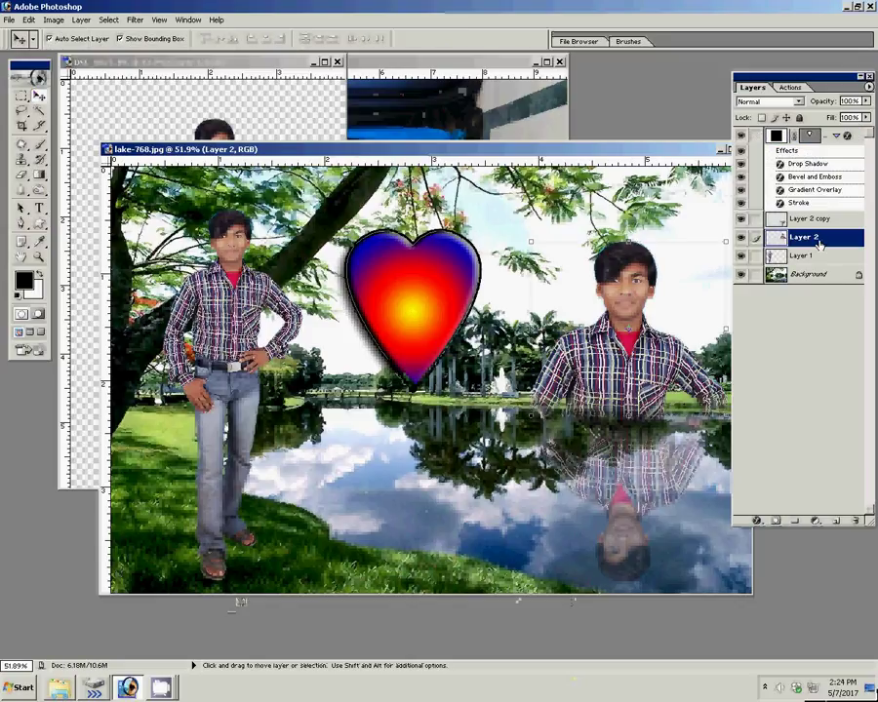
{"action": "double_click", "coordinate": [819, 242]}
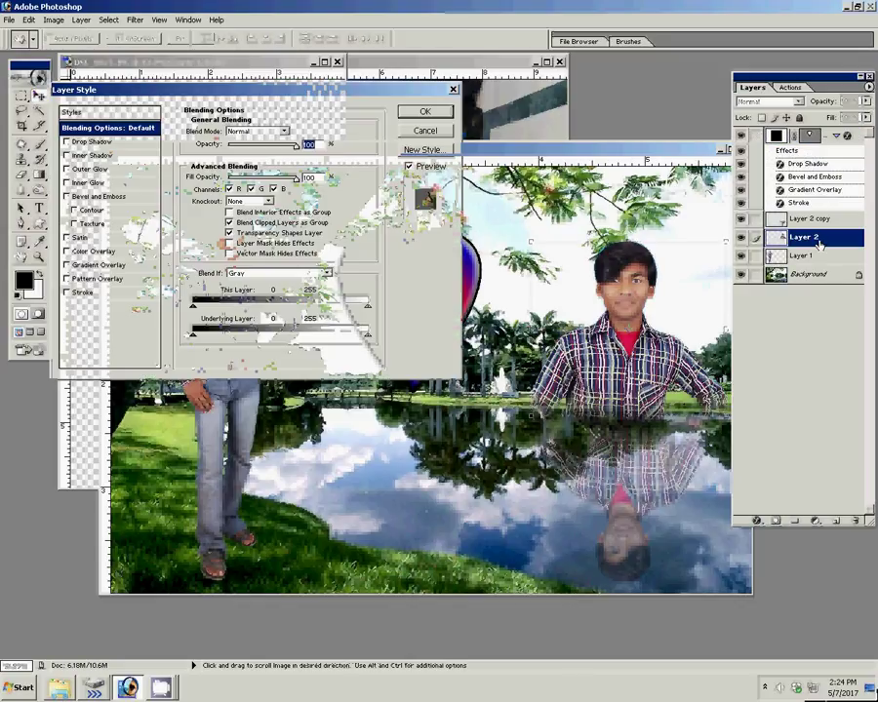
{"action": "key", "text": "Escape"}
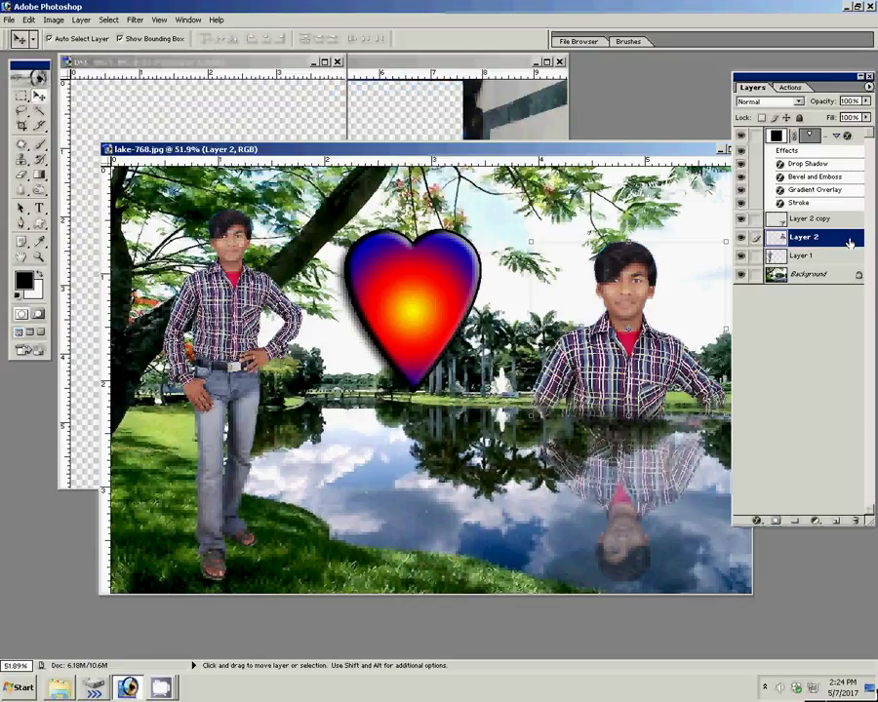
{"action": "double_click", "coordinate": [819, 241]}
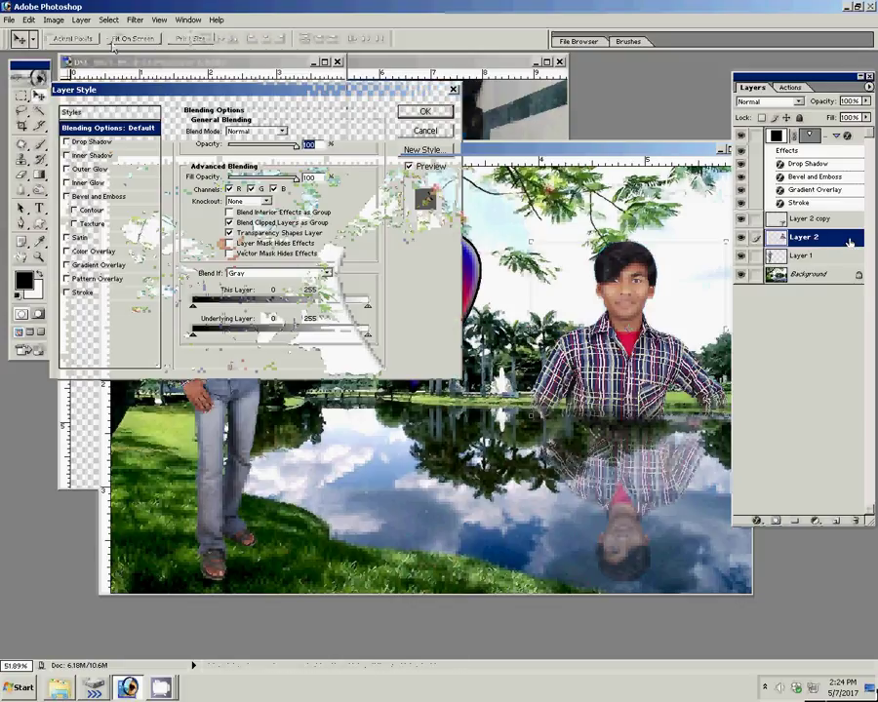
{"action": "key", "text": "Escape"}
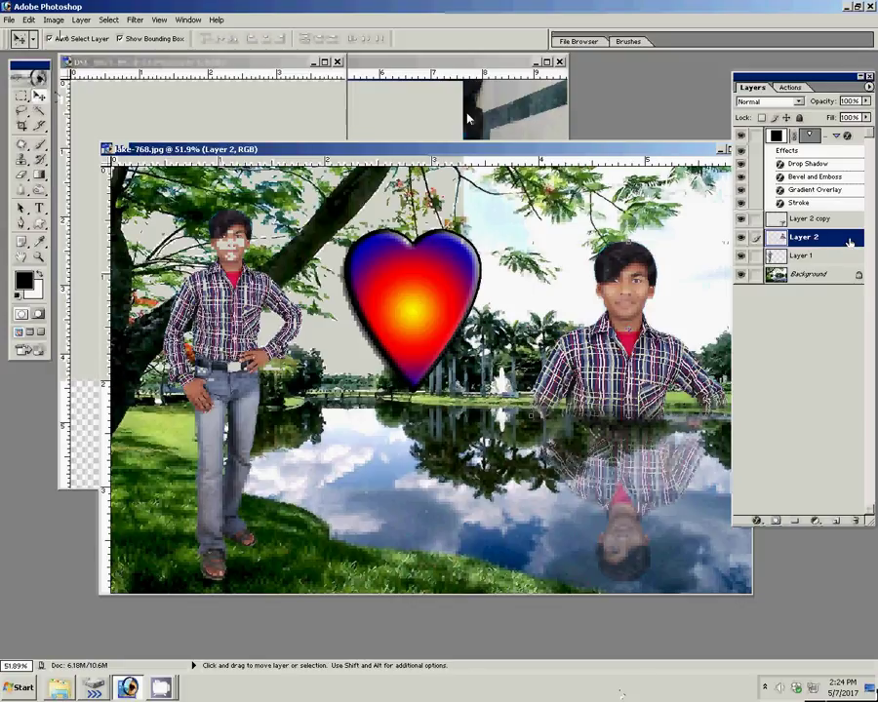
{"action": "left_click", "coordinate": [54, 20]}
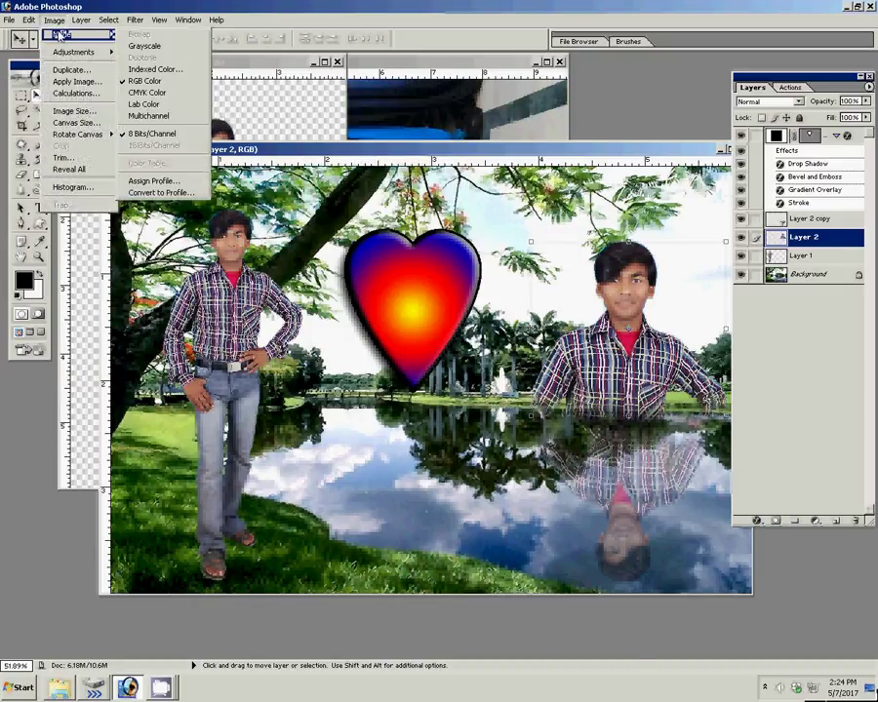
{"action": "mouse_move", "coordinate": [81, 20]}
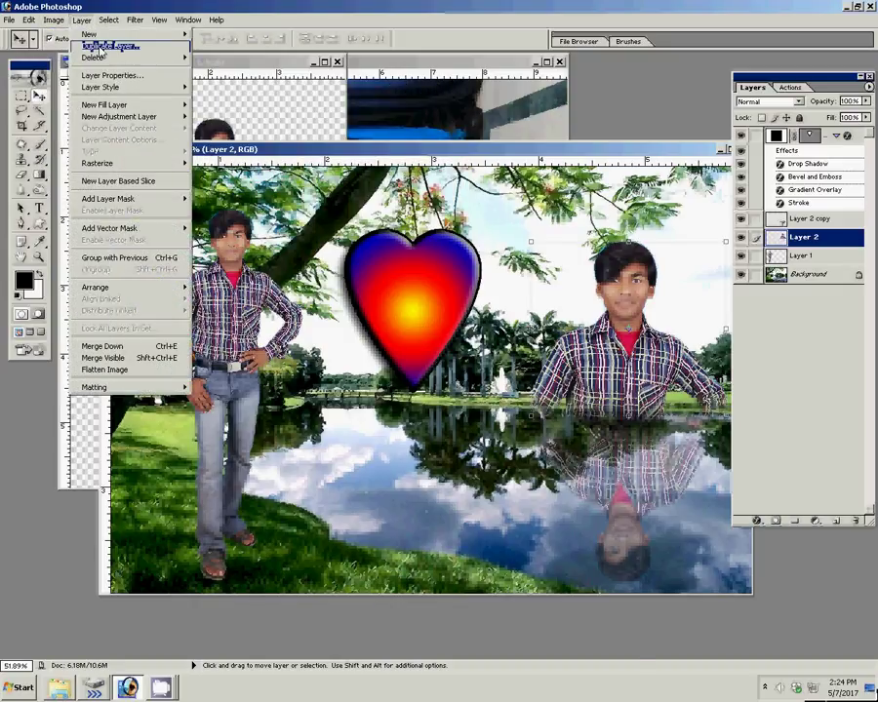
Duplicate the boy as Layer 2 copy 2, move it left, and bring it in front of the heart
{"action": "left_click", "coordinate": [89, 47]}
{"action": "left_click", "coordinate": [566, 313]}
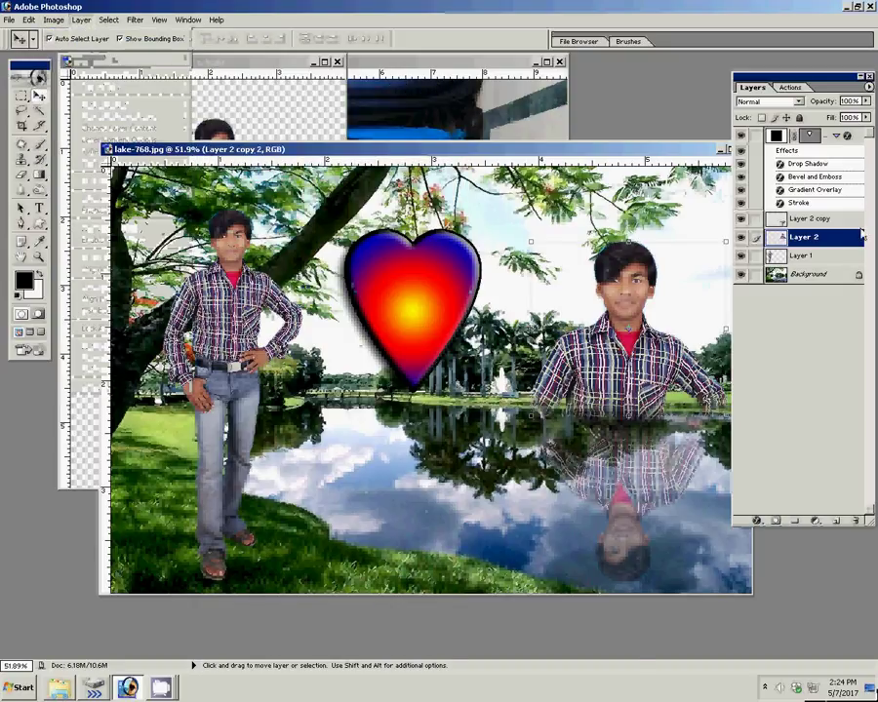
{"action": "mouse_move", "coordinate": [594, 280]}
{"action": "left_mouse_down"}
{"action": "mouse_move", "coordinate": [416, 257]}
{"action": "mouse_move", "coordinate": [400, 237]}
{"action": "left_mouse_up"}
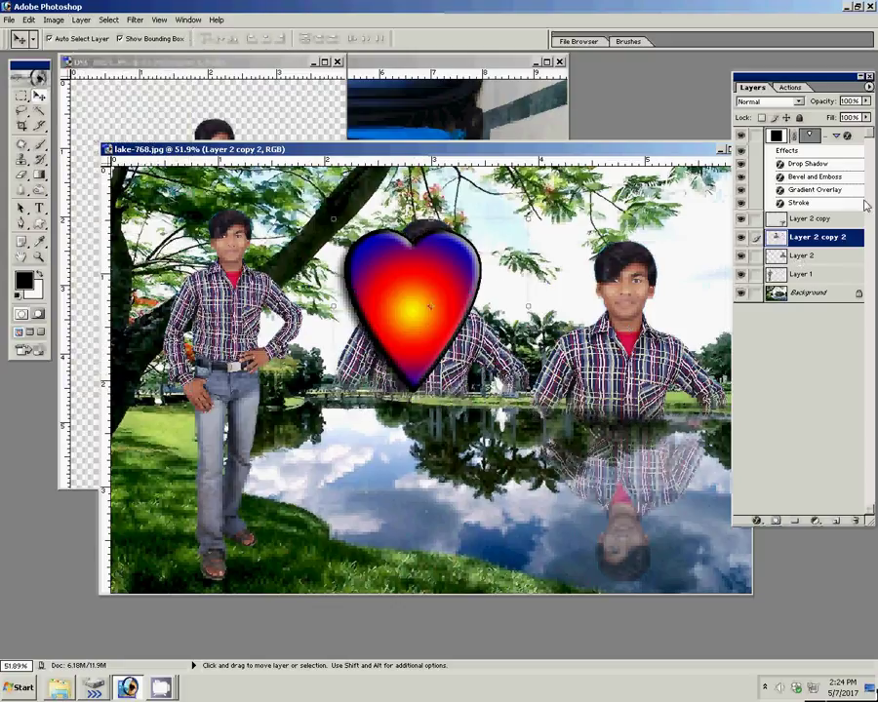
{"action": "left_click_drag", "start_coordinate": [827, 237], "coordinate": [838, 207]}
{"action": "key", "text": "ctrl+shift+bracketright"}
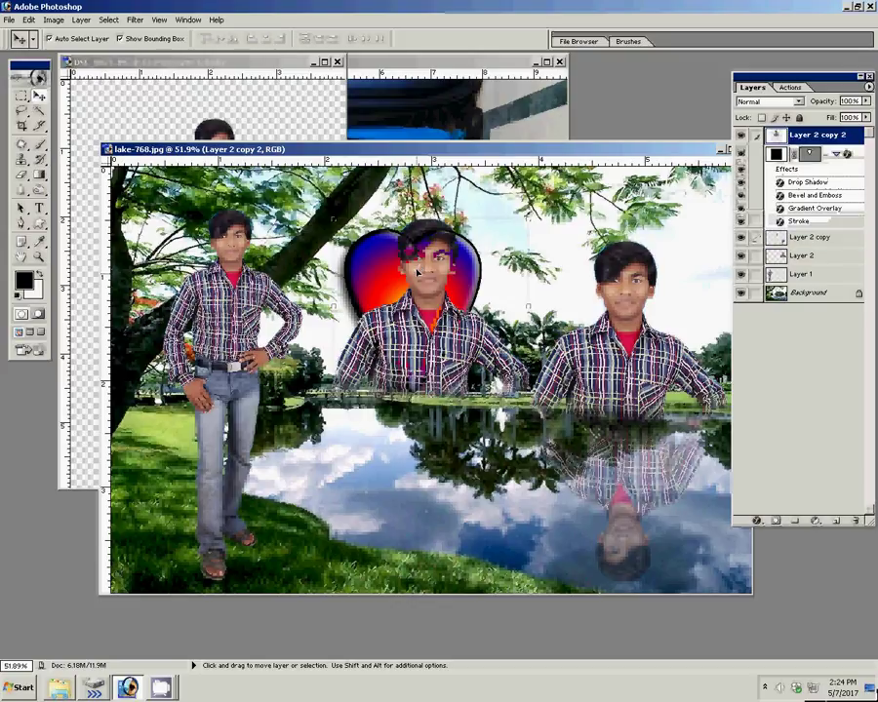
{"action": "left_click_drag", "start_coordinate": [420, 237], "coordinate": [418, 265]}
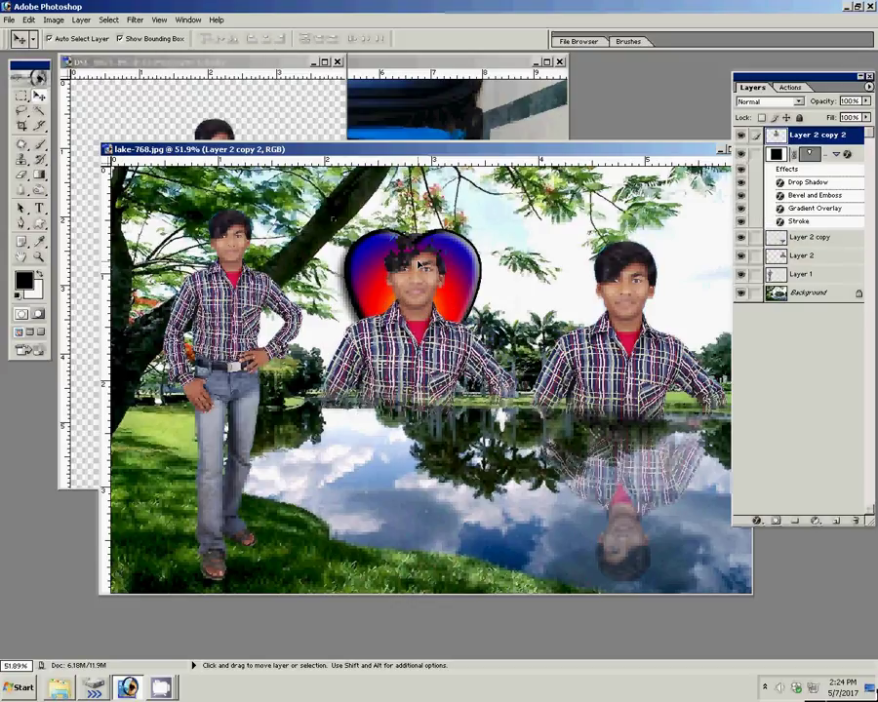
Shrink the middle boy to fit the heart, erase his shirt outside it, and flatten the image
{"action": "key", "text": "ctrl+t"}
{"action": "left_click_drag", "start_coordinate": [517, 220], "coordinate": [499, 243]}
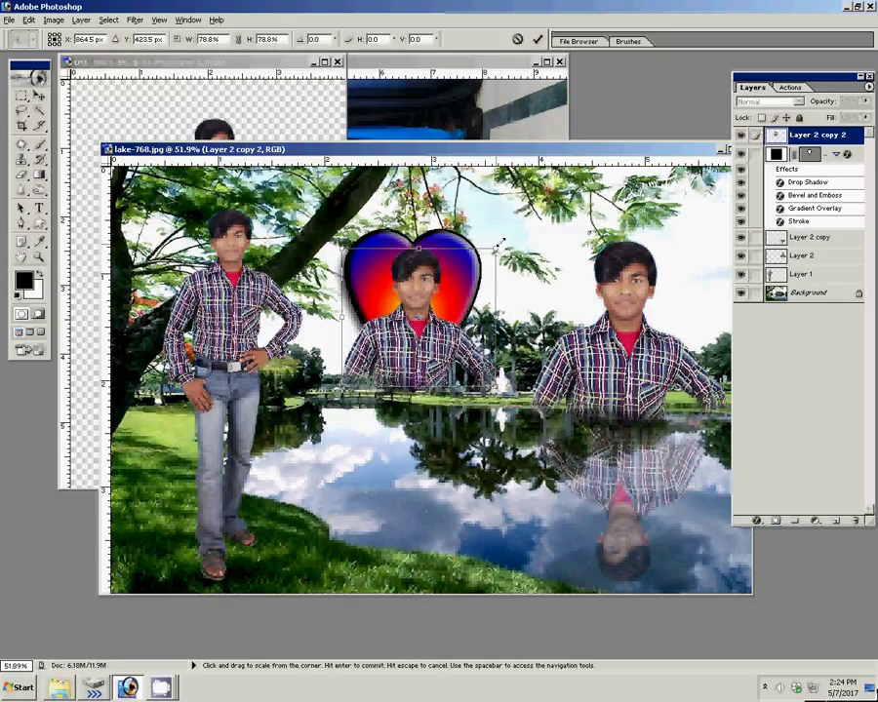
{"action": "key", "text": "Return"}
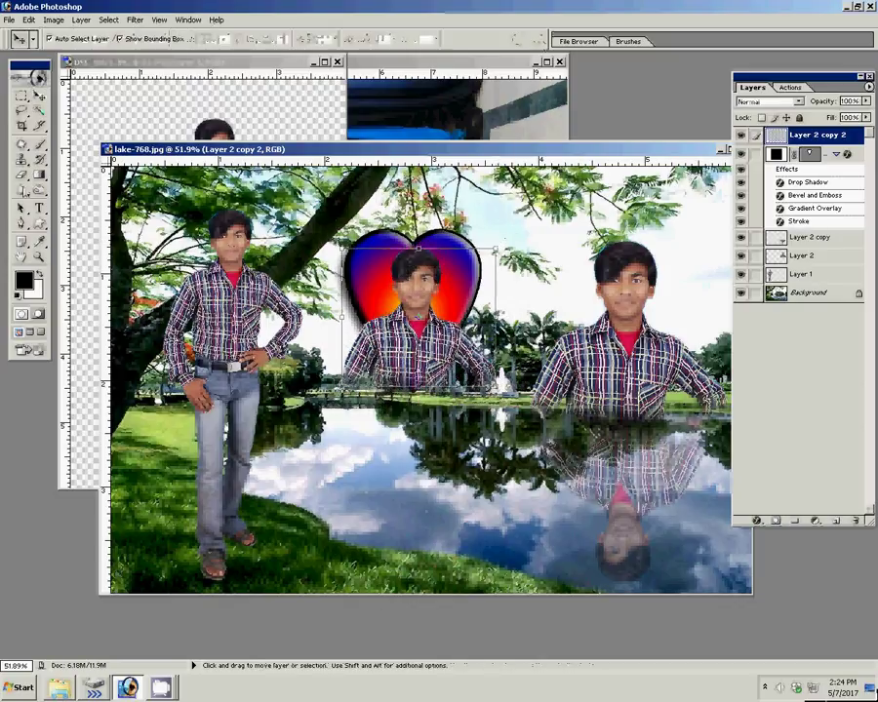
{"action": "key", "text": "e"}
{"action": "left_click_drag", "start_coordinate": [402, 334], "coordinate": [366, 347]}
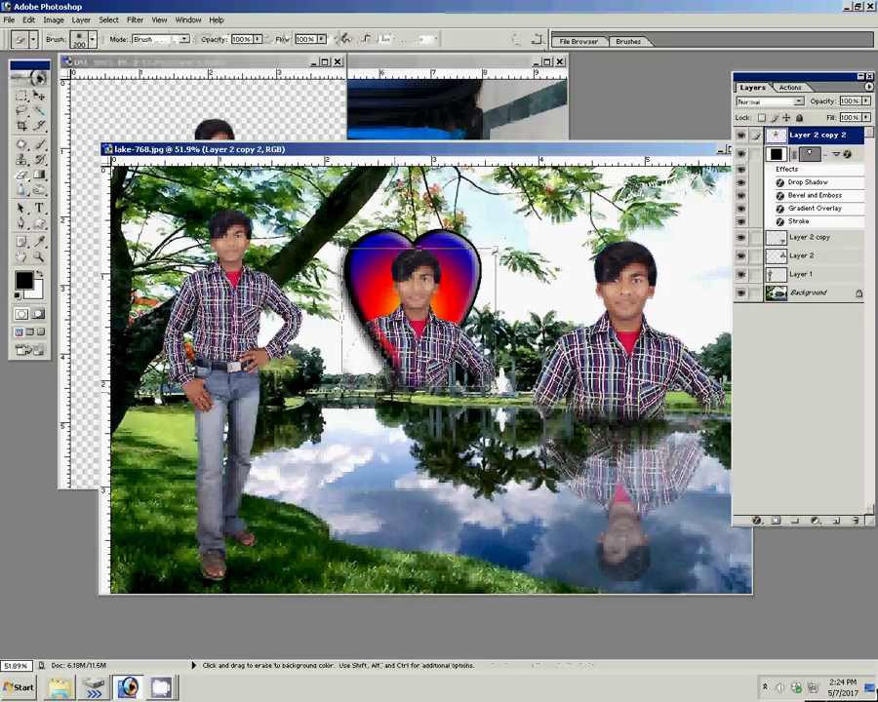
{"action": "left_click_drag", "start_coordinate": [483, 351], "coordinate": [379, 429]}
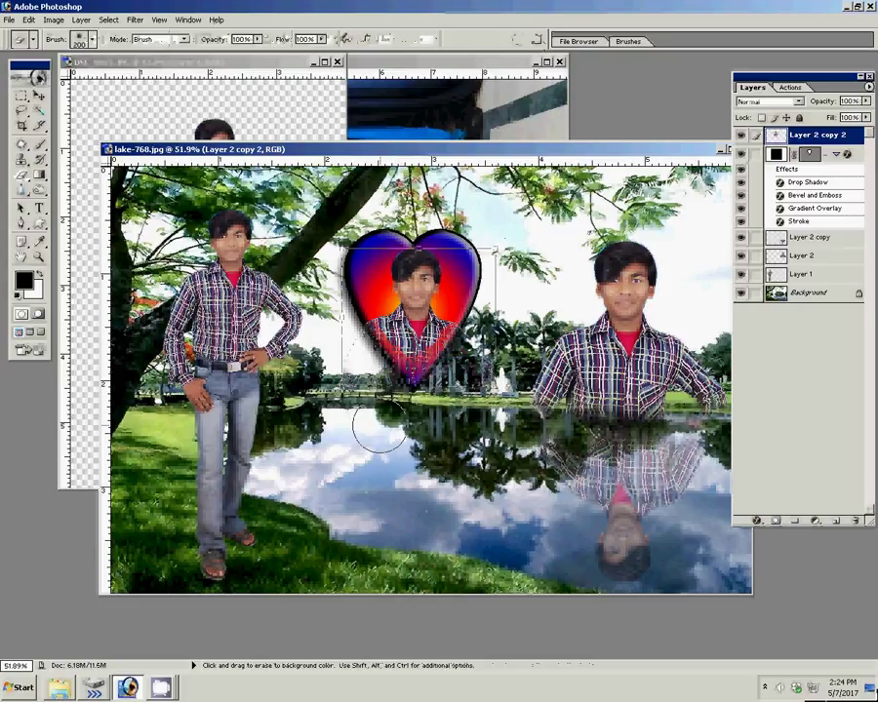
{"action": "left_click", "coordinate": [81, 19]}
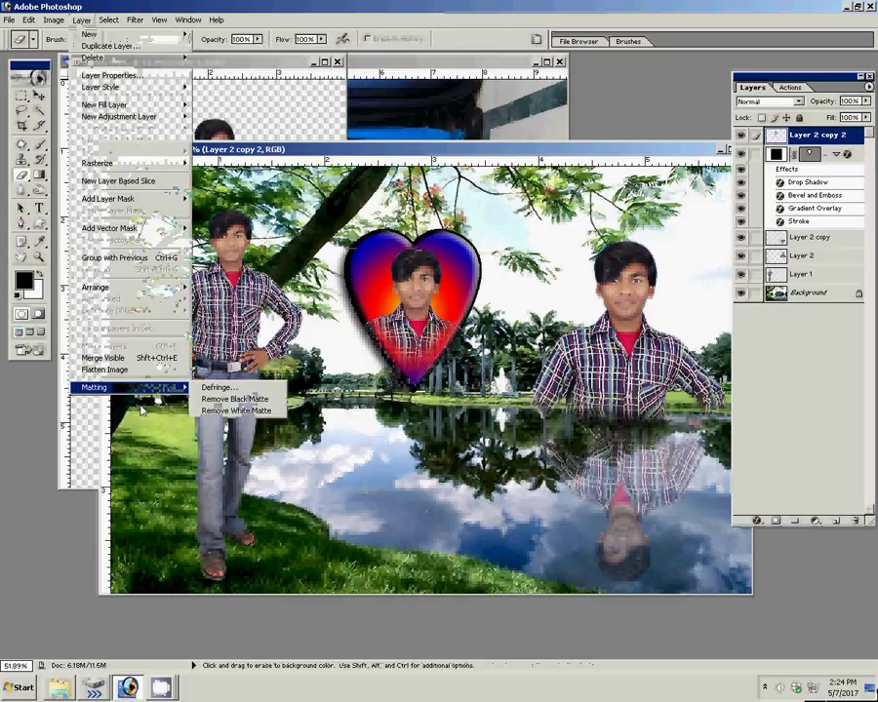
{"action": "left_click", "coordinate": [107, 367]}
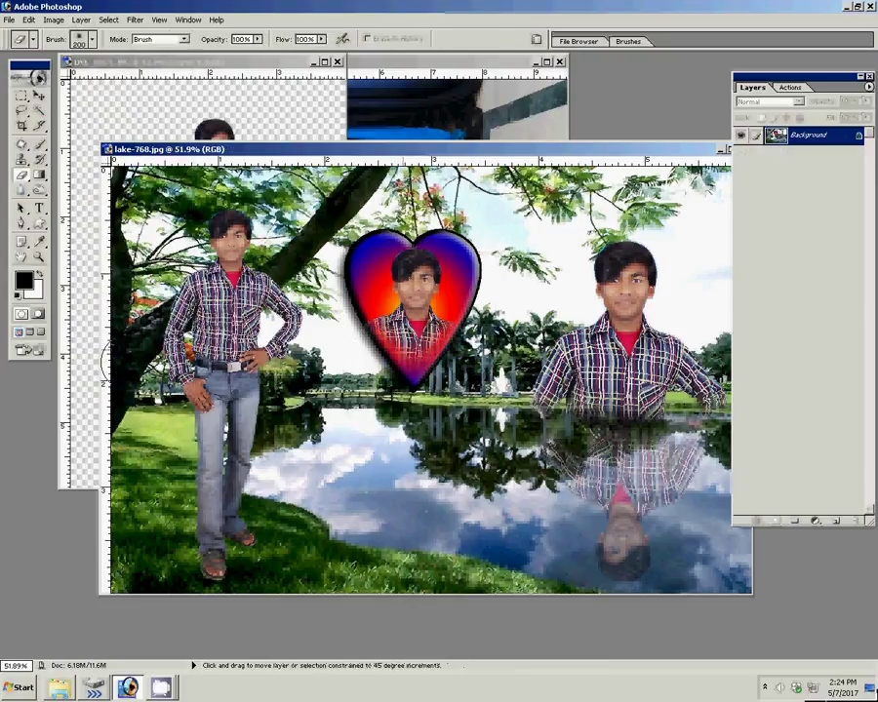
Start File > Save As and browse to Local Disk (G:)
{"action": "key", "text": "ctrl+shift+s"}
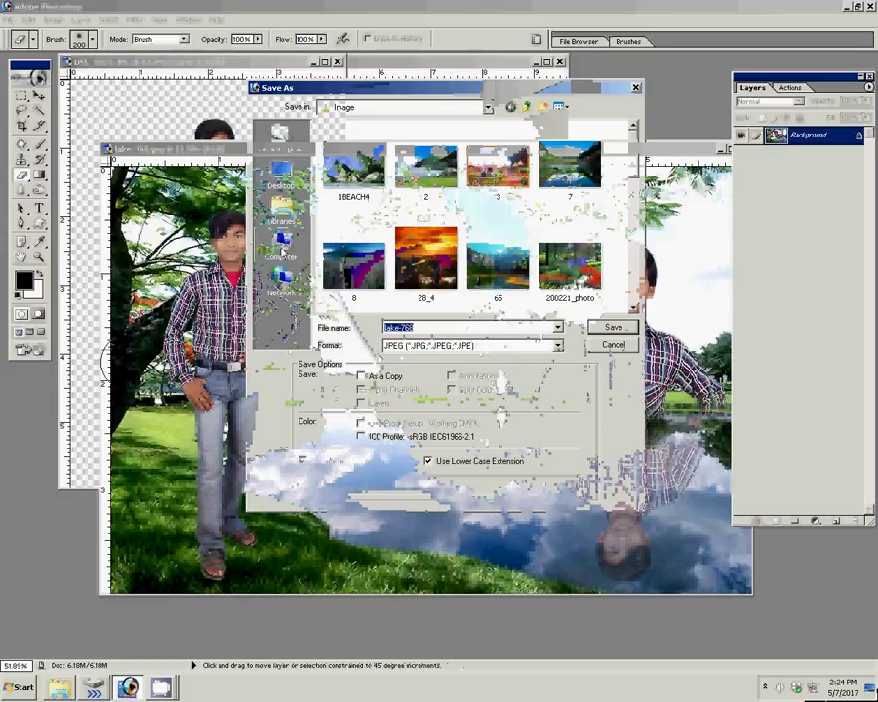
{"action": "key", "text": "Return"}
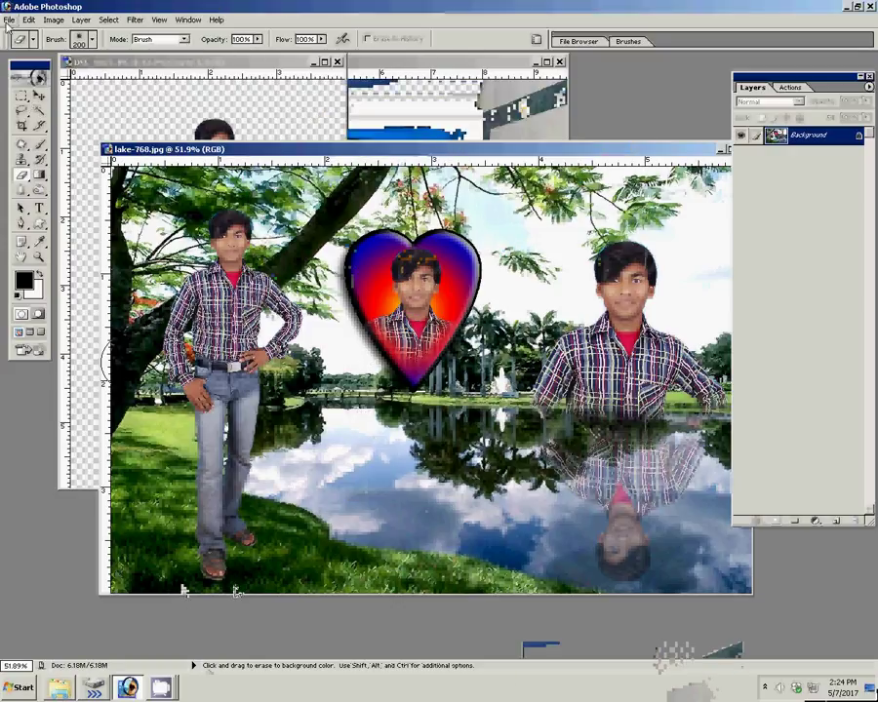
{"action": "left_click", "coordinate": [81, 20]}
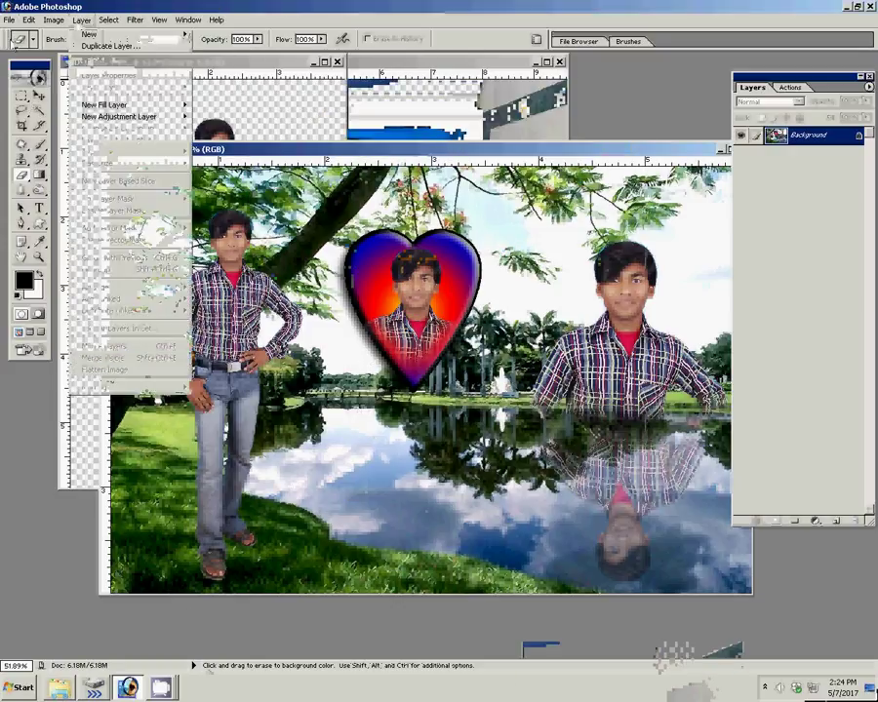
{"action": "left_click", "coordinate": [9, 19]}
{"action": "mouse_move", "coordinate": [29, 228]}
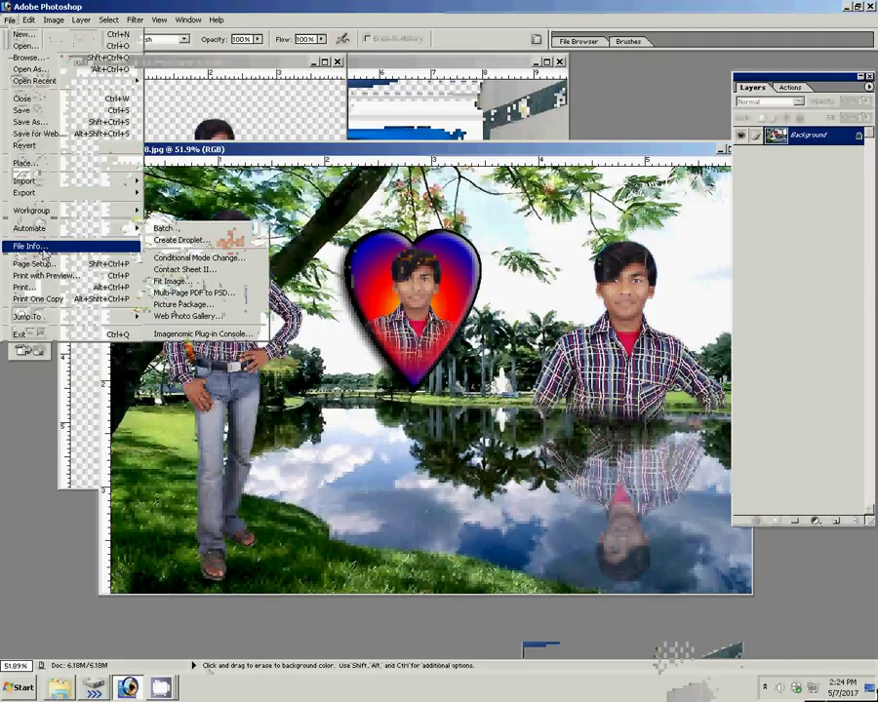
{"action": "left_click", "coordinate": [30, 122]}
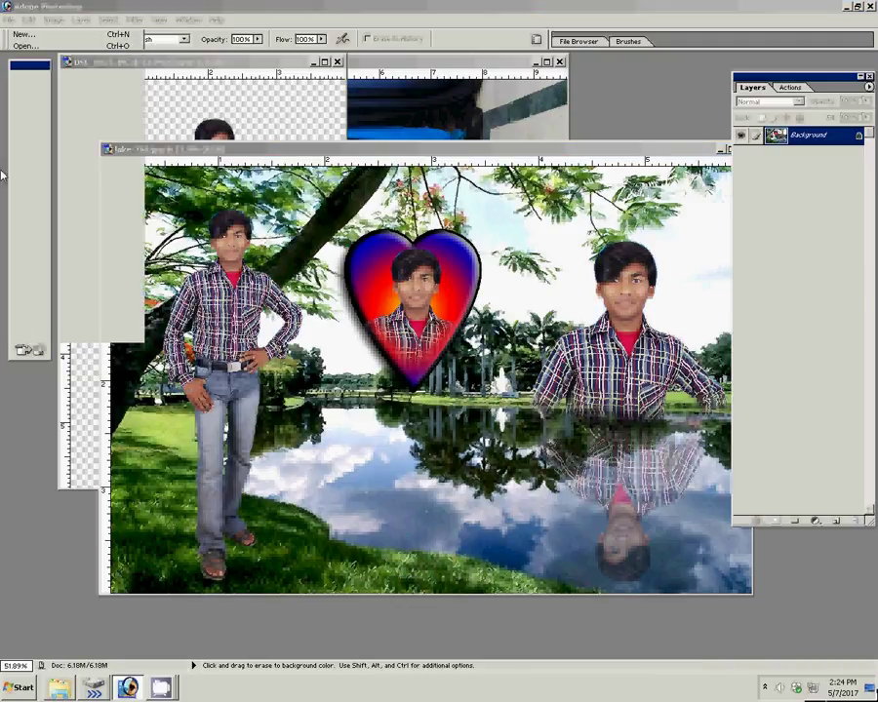
{"action": "left_click", "coordinate": [281, 244]}
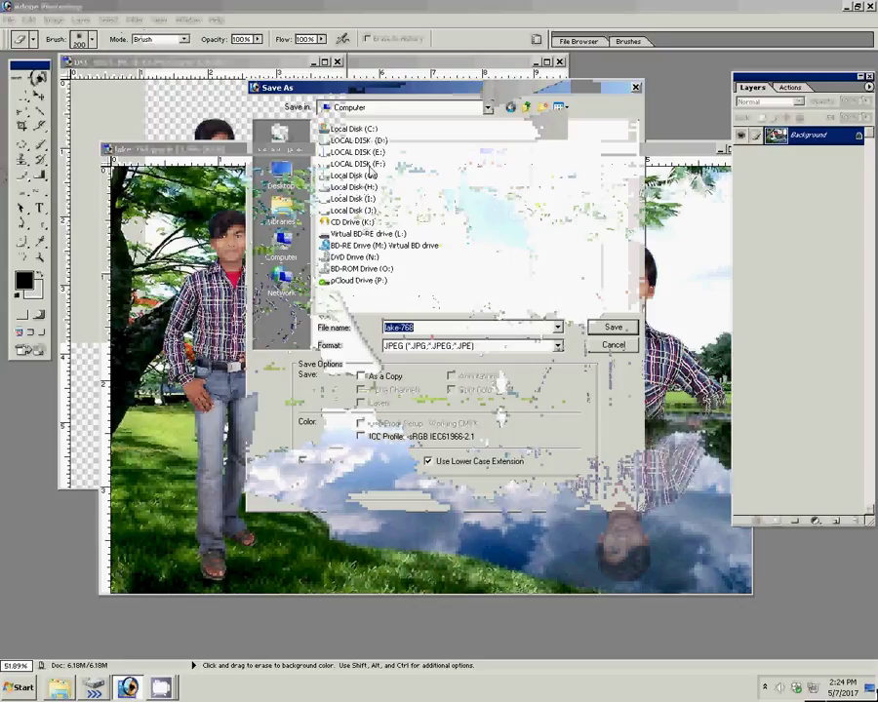
{"action": "left_click", "coordinate": [353, 175]}
{"action": "double_click", "coordinate": [353, 176]}
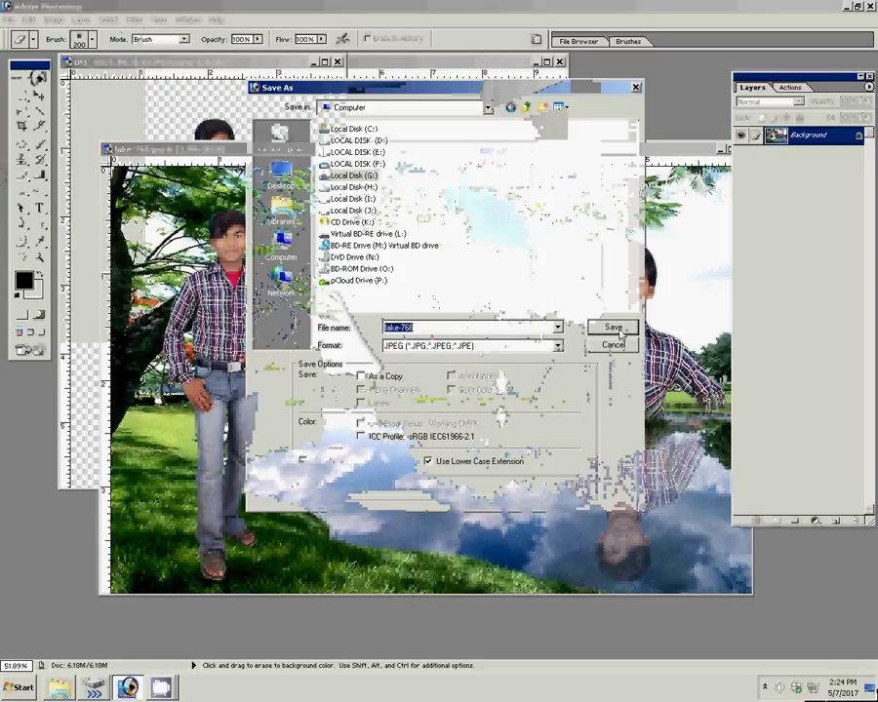
Go into G:\0\7 and save the JPEG as 2-4x6=1 with default JPEG options
{"action": "left_click", "coordinate": [429, 230]}
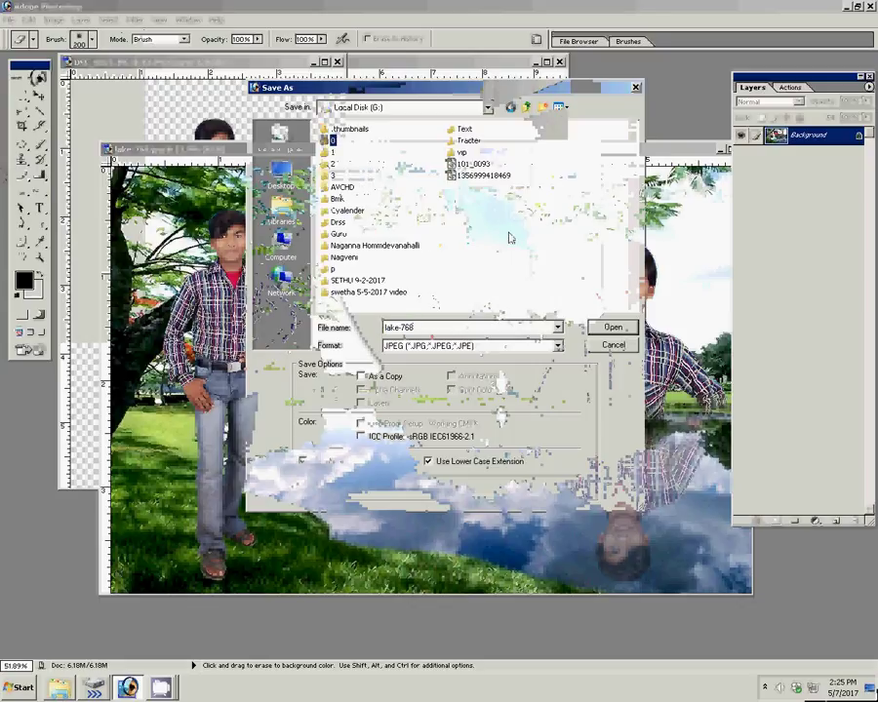
{"action": "key", "text": "Down"}
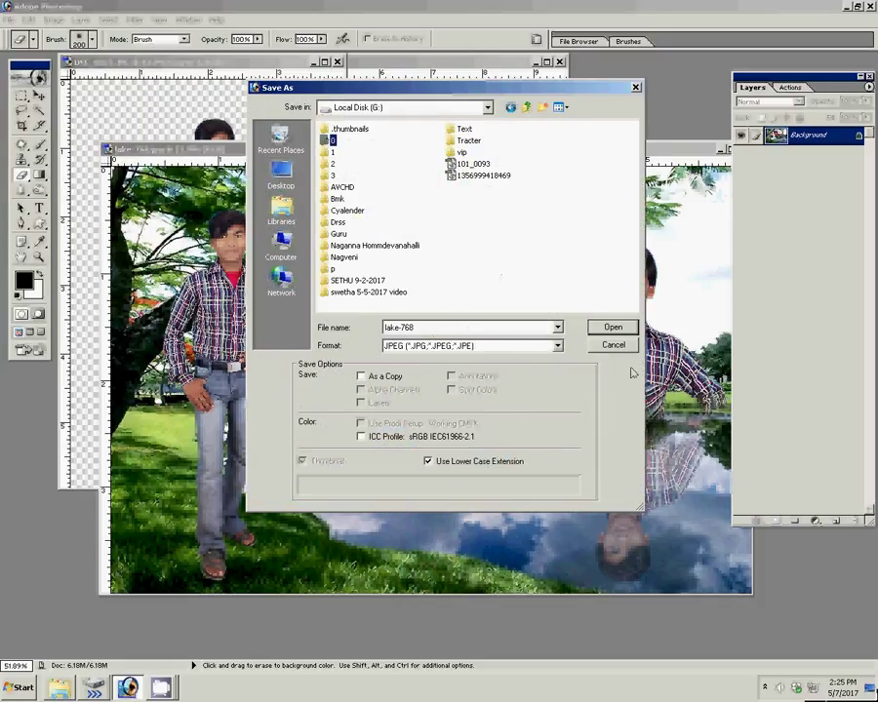
{"action": "key", "text": "Tab"}
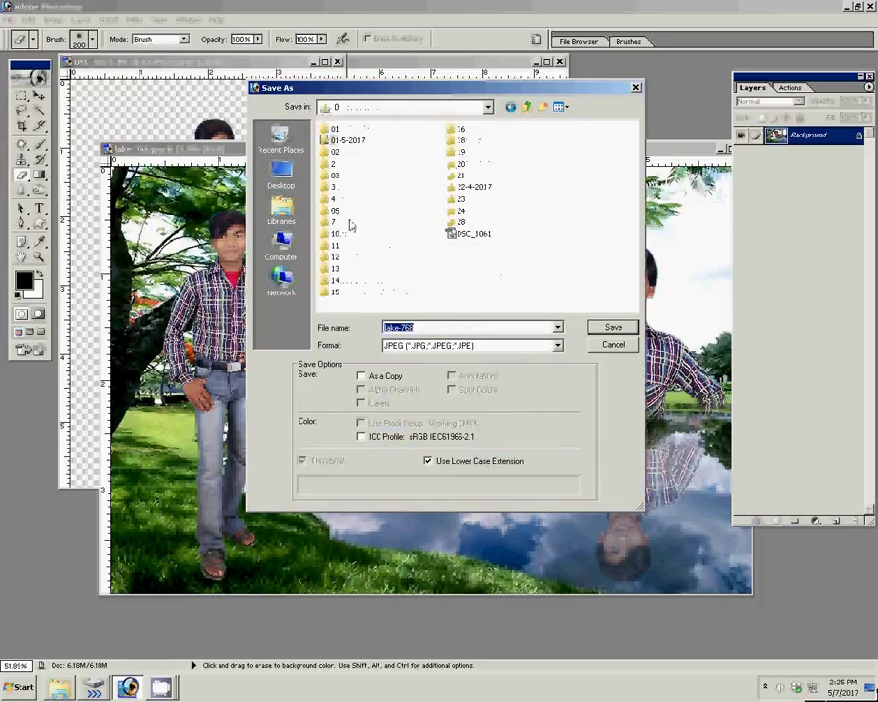
{"action": "left_click", "coordinate": [464, 224]}
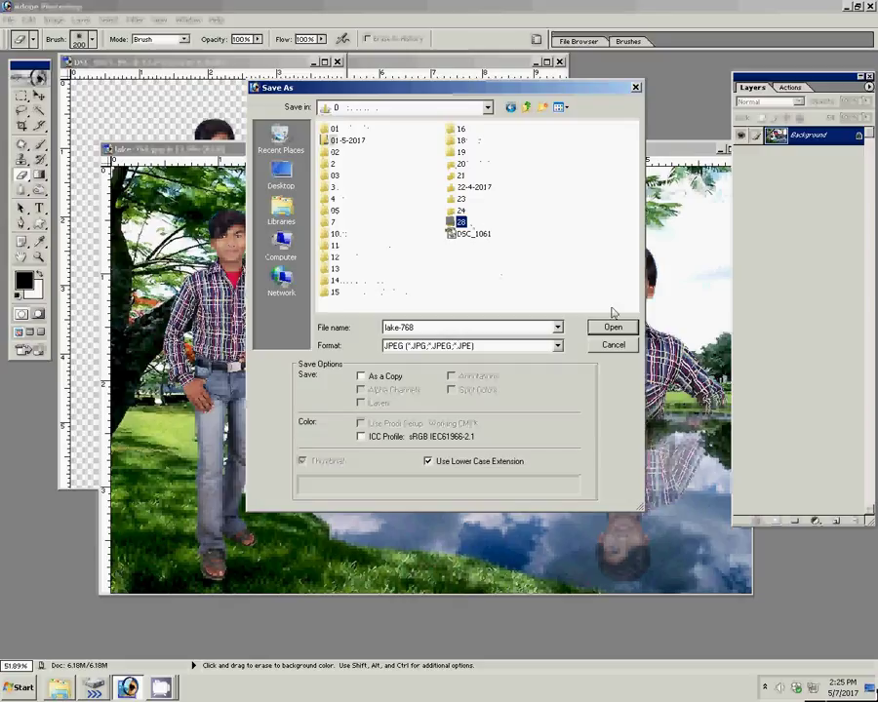
{"action": "left_click", "coordinate": [615, 326]}
{"action": "left_click", "coordinate": [524, 108]}
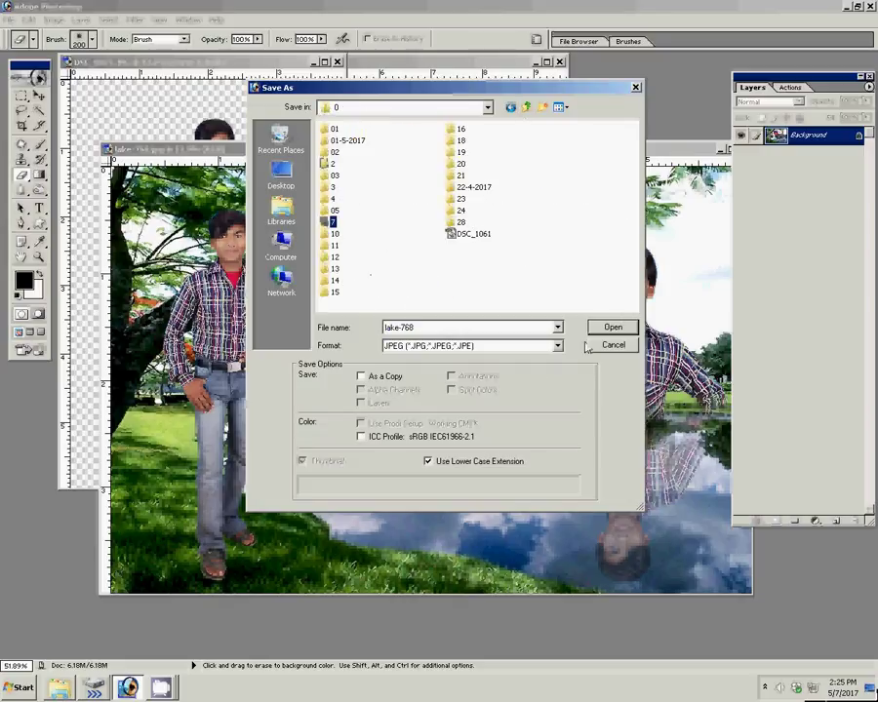
{"action": "key", "text": "7"}
{"action": "key", "text": "Return"}
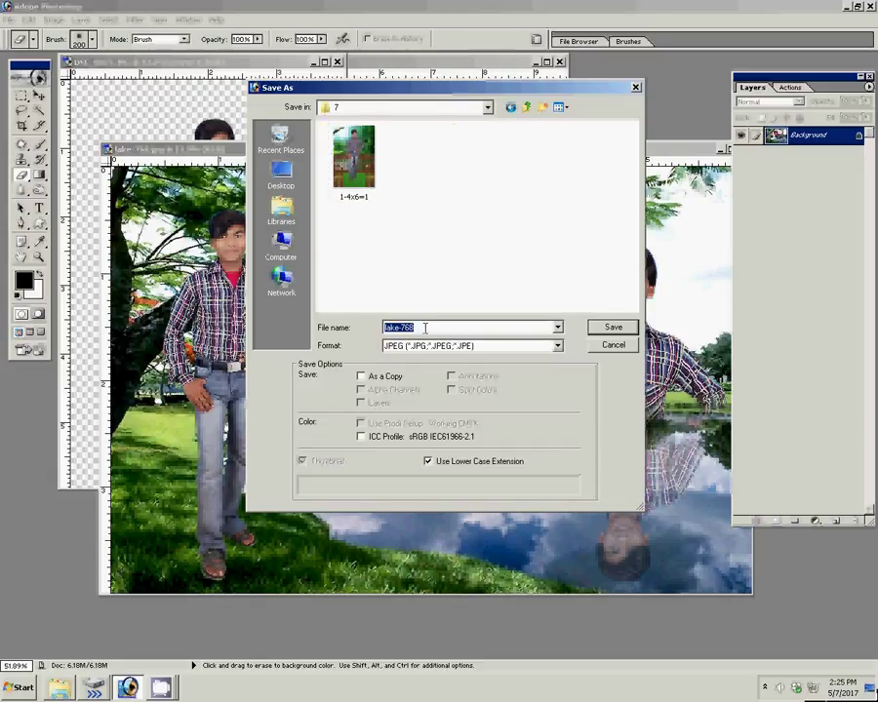
{"action": "type", "text": "2-4x6"}
{"action": "type", "text": "=1"}
{"action": "key", "text": "Return"}
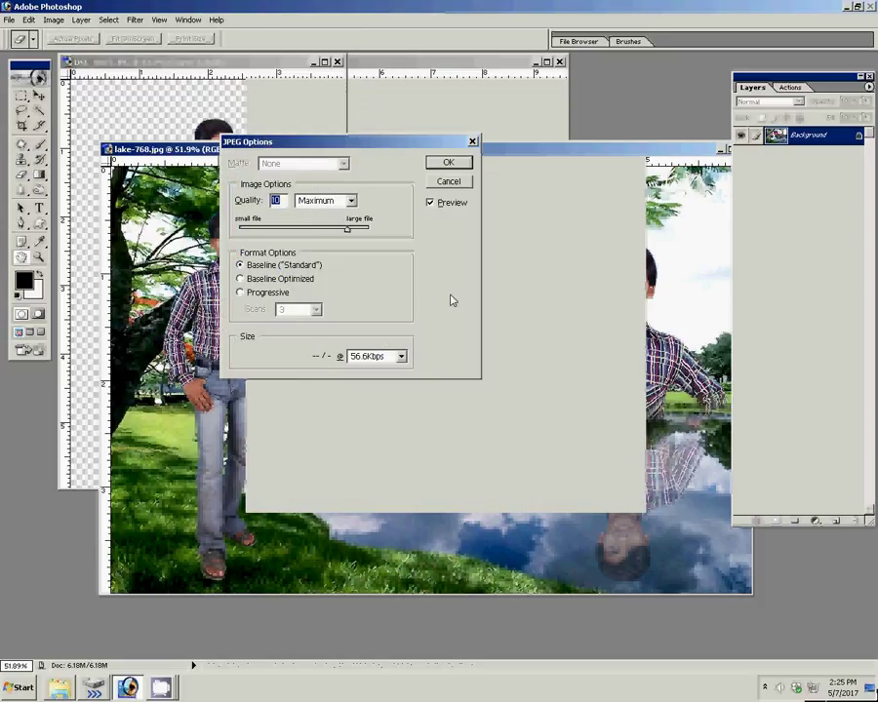
{"action": "key", "text": "Return"}
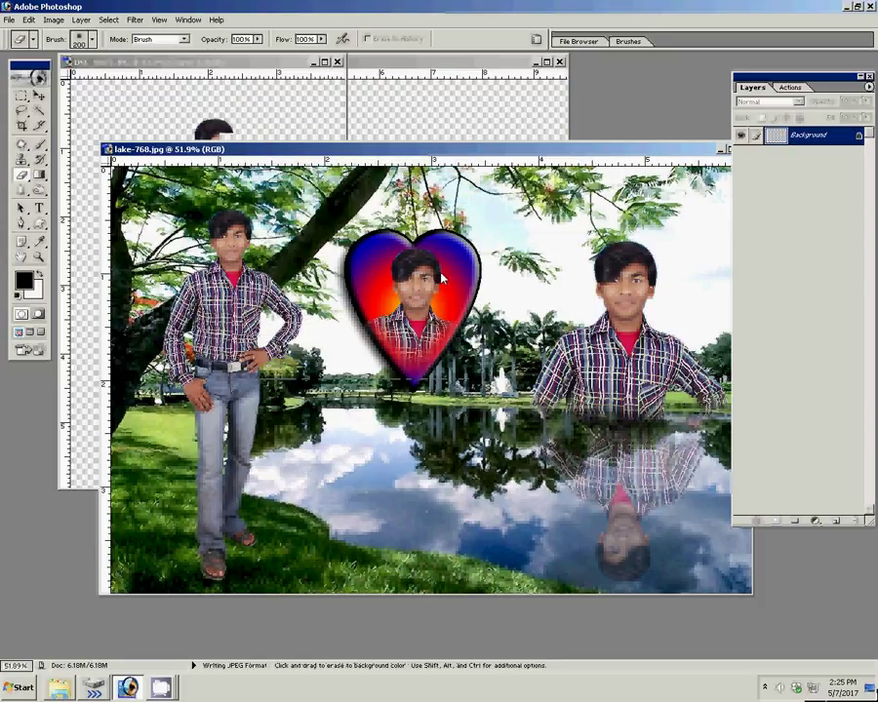
Close the 2-4x6=1.jpg and DSC_0027.JPG windows
{"action": "key", "text": "v"}
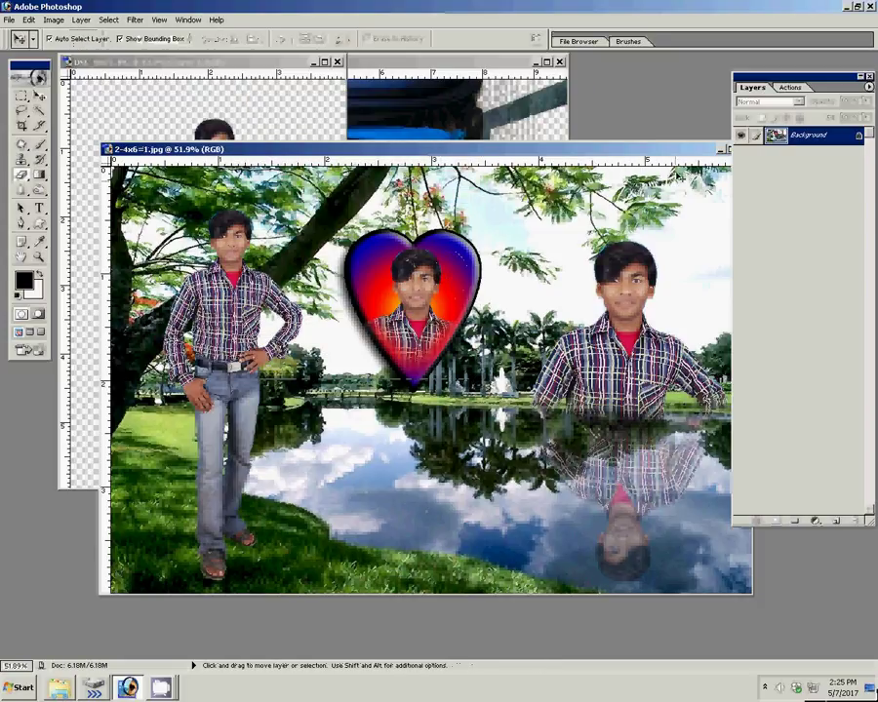
{"action": "key", "text": "ctrl+w"}
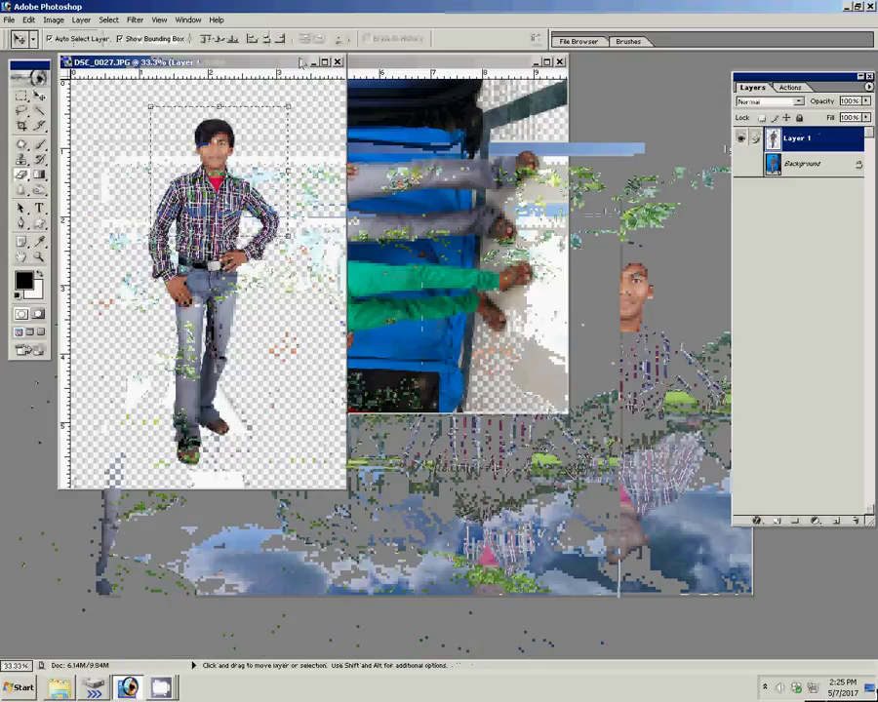
{"action": "key", "text": "ctrl+w"}
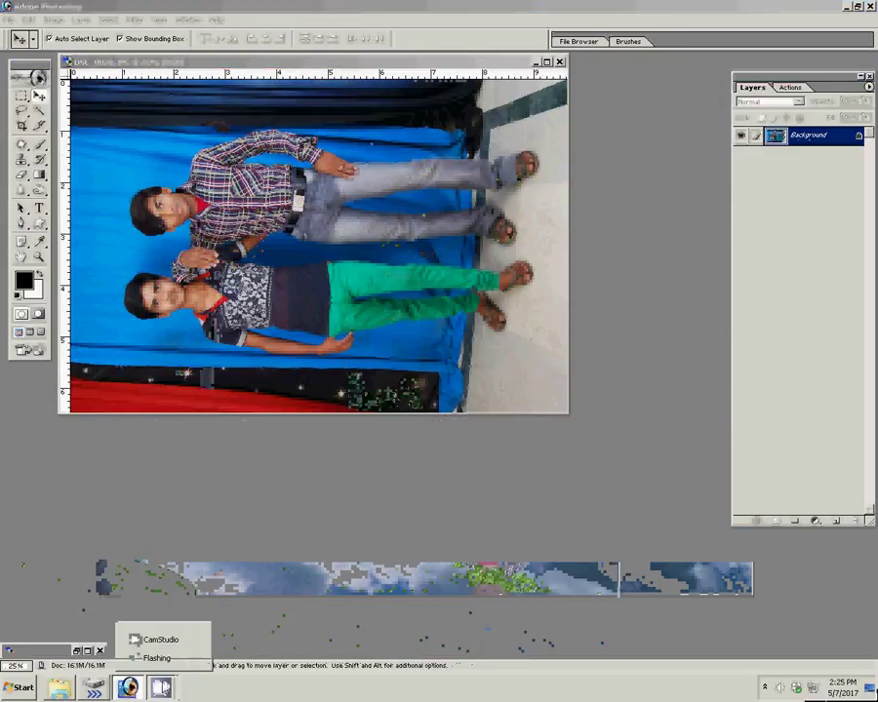